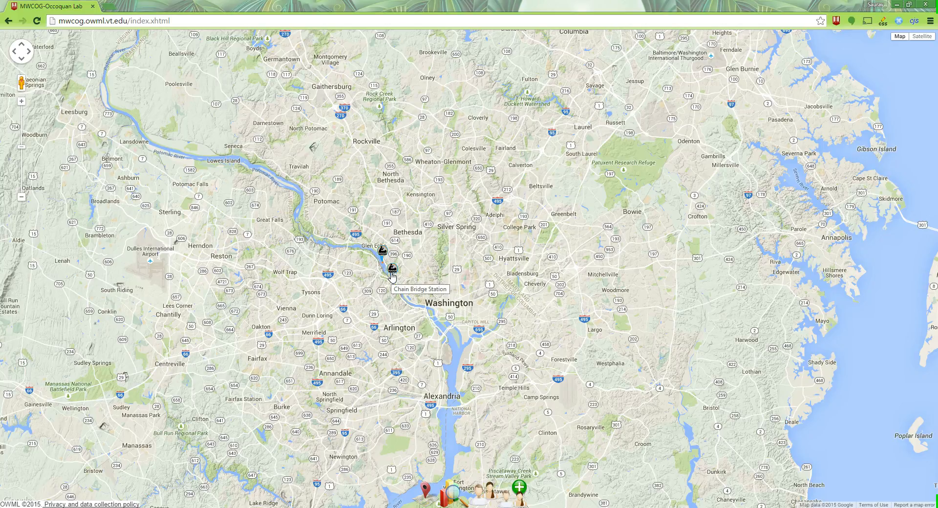
# - Open the station information for Chain Bridge Station and display its watershed boundary on the map
pyautogui.click(391, 272)
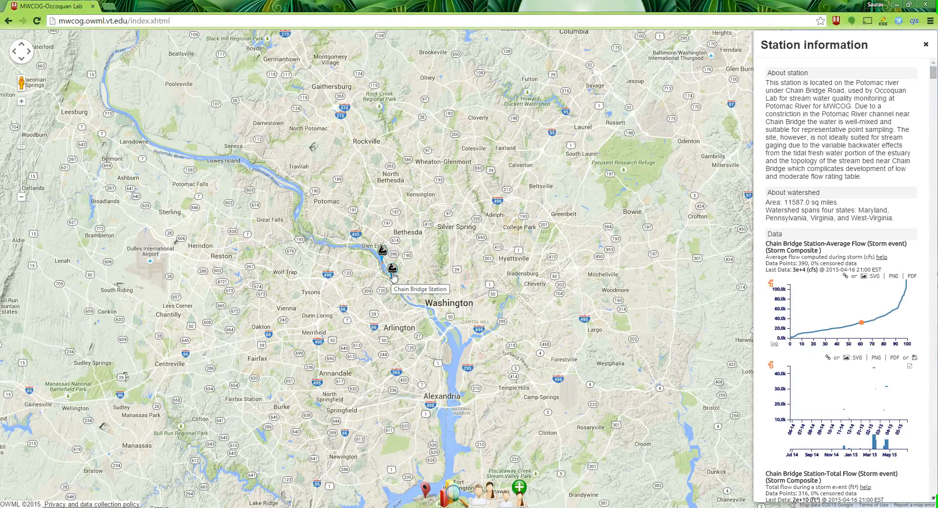
pyautogui.doubleClick(392, 272)
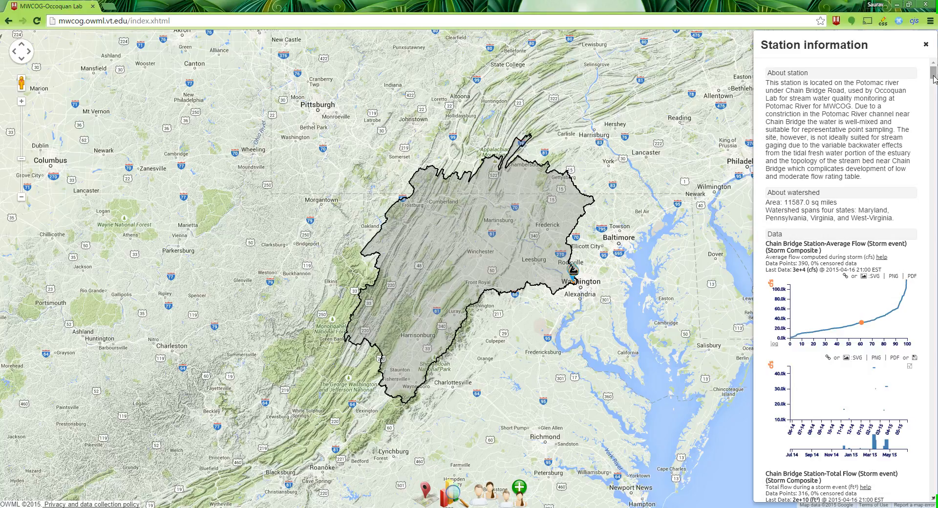
# - View Chain Bridge's Total Dissolved Nitrogen (Storm Composite) plots on a logarithmic scale and return them to linear
pyautogui.moveTo(933, 78); pyautogui.dragTo(933, 171)
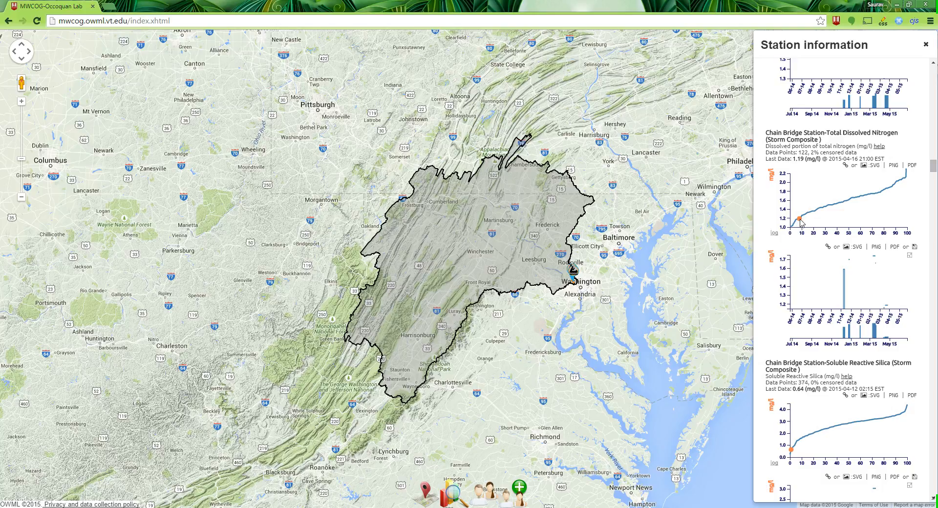
pyautogui.click(774, 234)
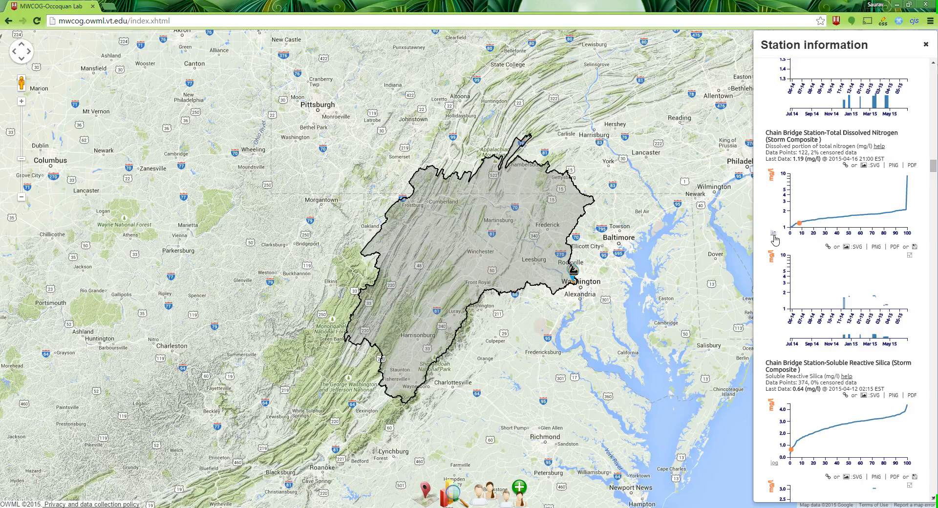
pyautogui.click(773, 233)
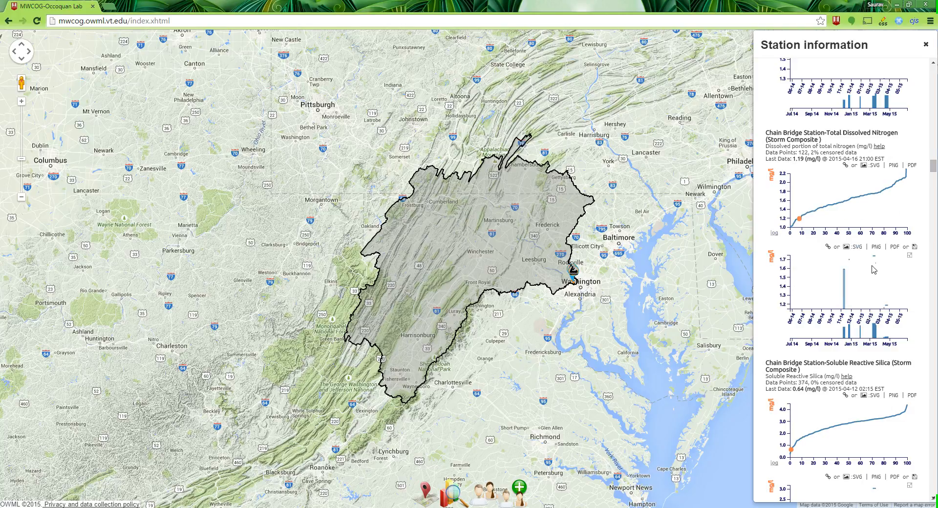
# - Inspect the enlarged Total Dissolved Nitrogen storm time plot, reading the March 2015 and December 2014 events and zooming in around December 2014
pyautogui.click(909, 255)
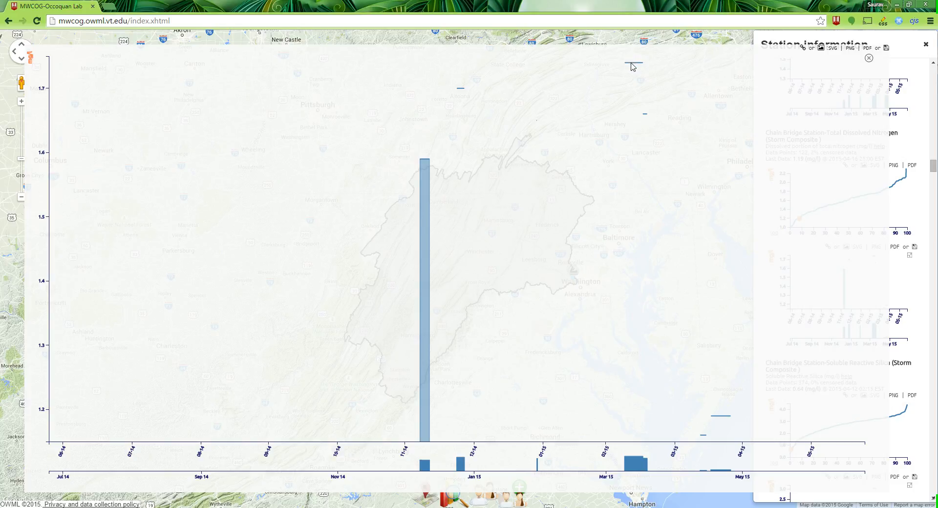
pyautogui.moveTo(631, 66)
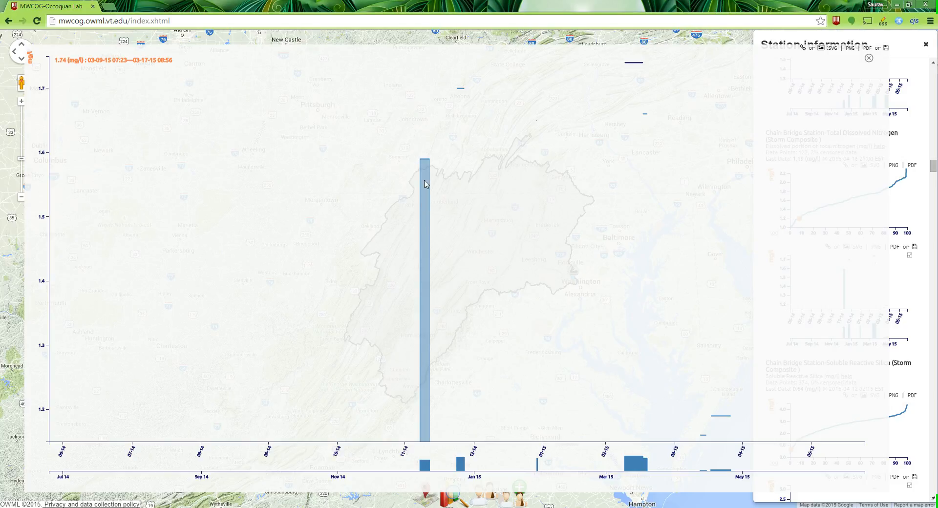
pyautogui.click(425, 164)
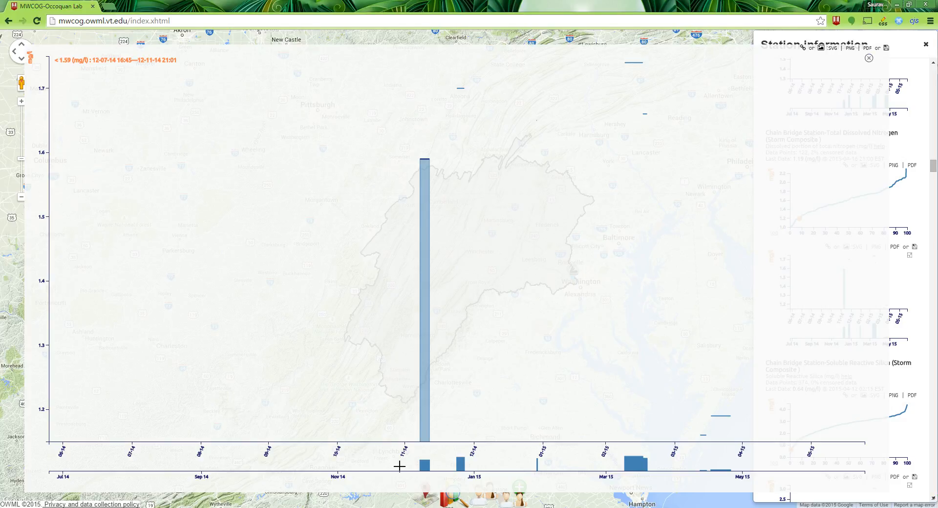
pyautogui.moveTo(401, 466); pyautogui.dragTo(459, 462)
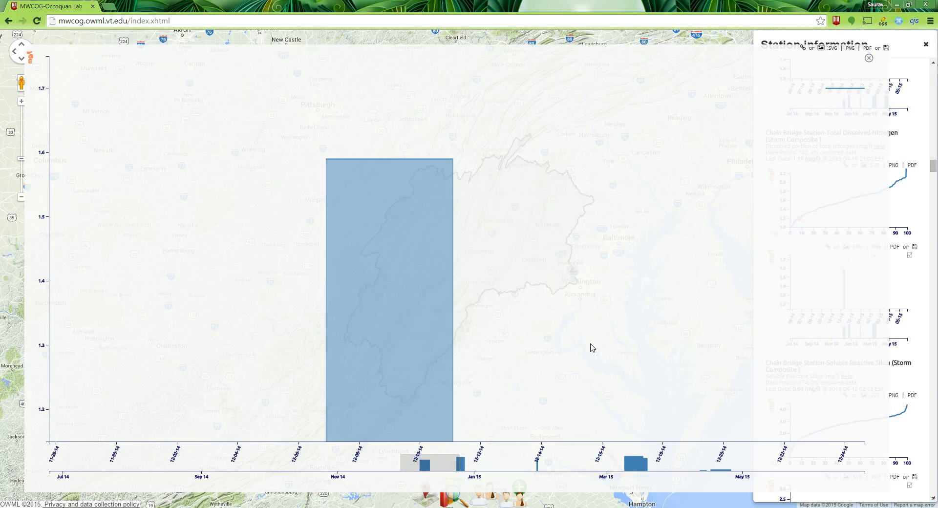
pyautogui.click(869, 59)
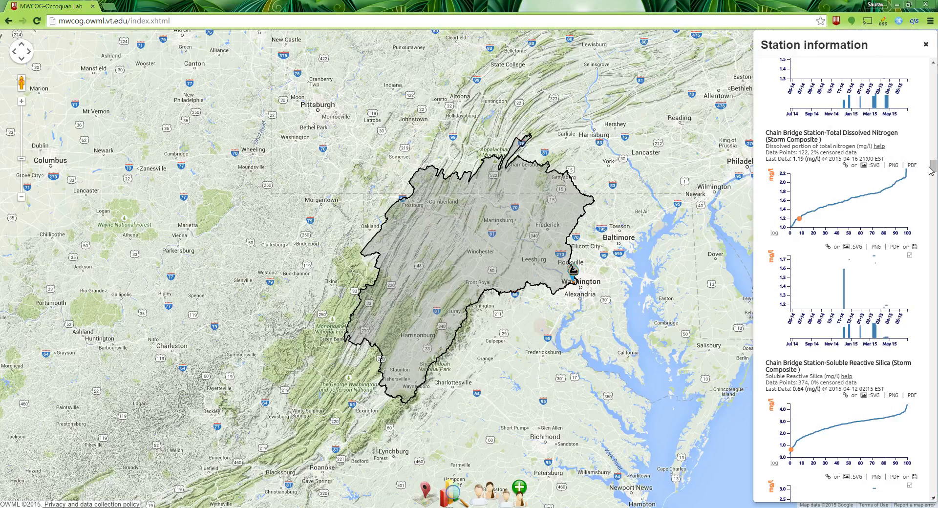
# - Inspect the enlarged Ammonia-Nitrogen time plot, reading the censored February 2015 point and zooming to about November 2014 through January 2015
pyautogui.moveTo(934, 170); pyautogui.dragTo(934, 345)
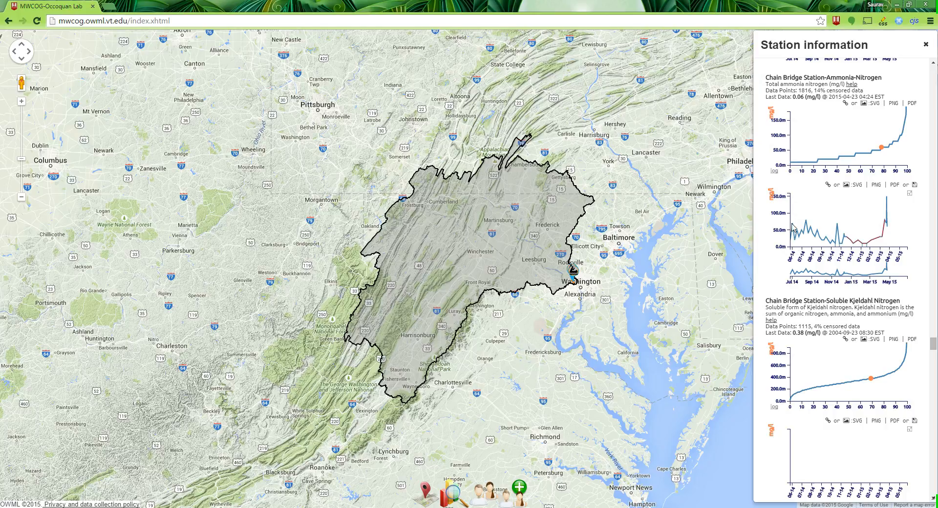
pyautogui.click(909, 194)
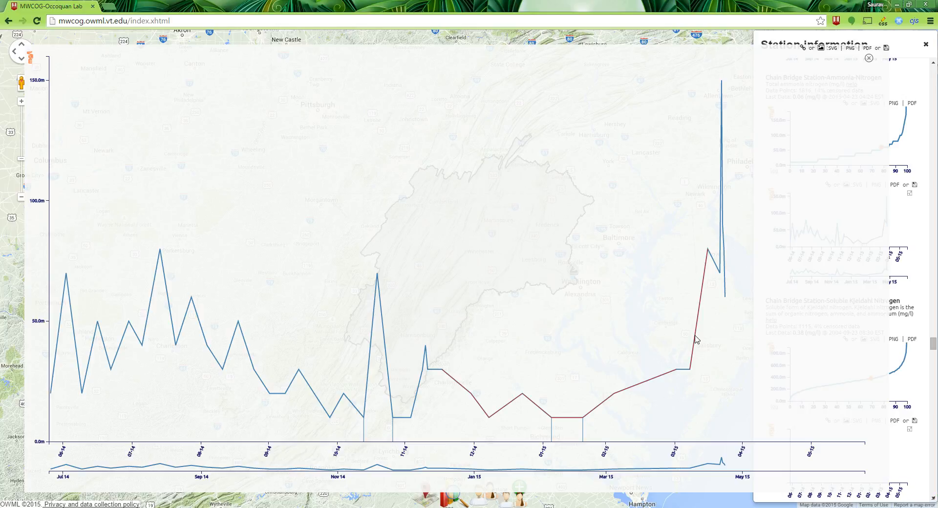
pyautogui.click(584, 431)
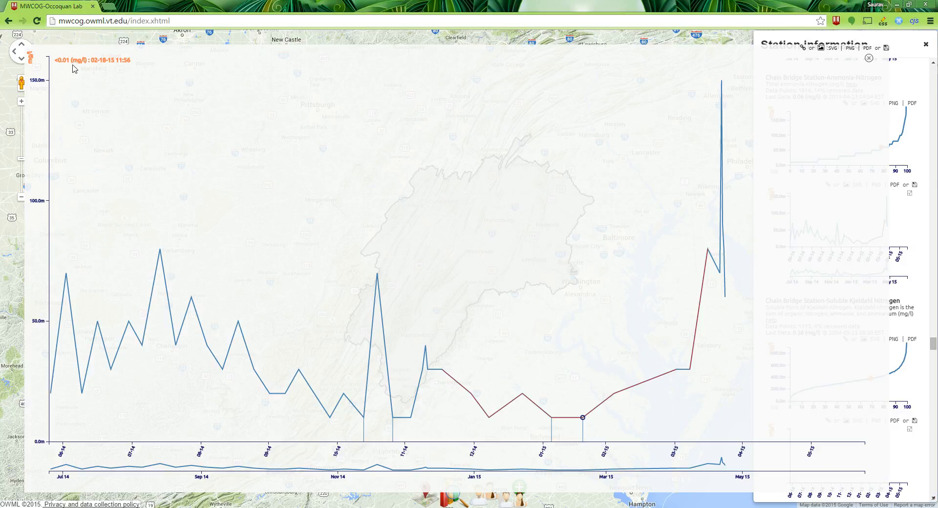
pyautogui.click(395, 463)
pyautogui.moveTo(396, 463); pyautogui.dragTo(540, 472)
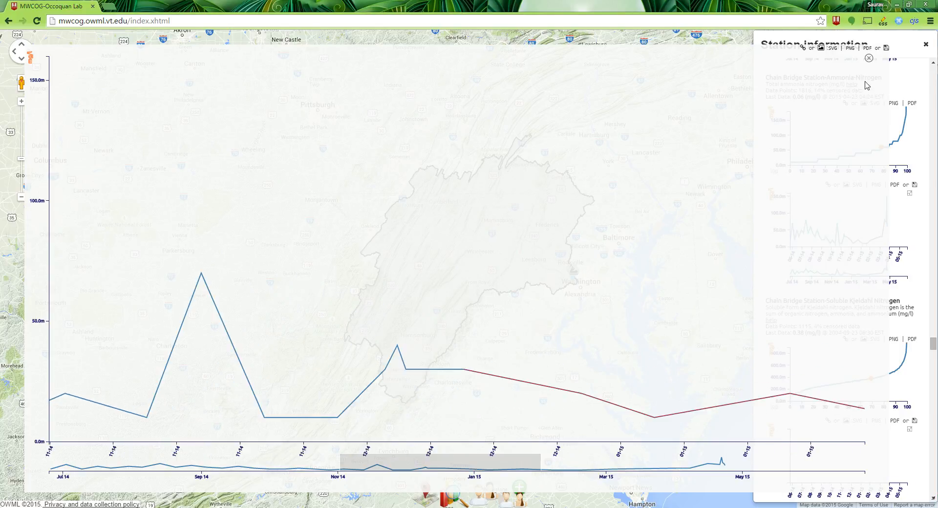
pyautogui.click(869, 58)
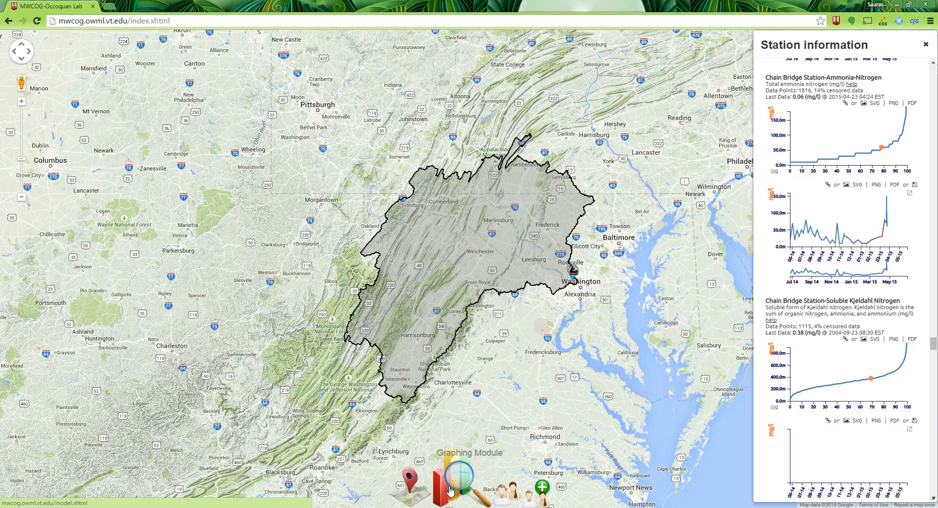
# - Open the Graphing Module and examine the parameter tiles, including their Storm Composite and Realtime markers and data counts
pyautogui.click(449, 491)
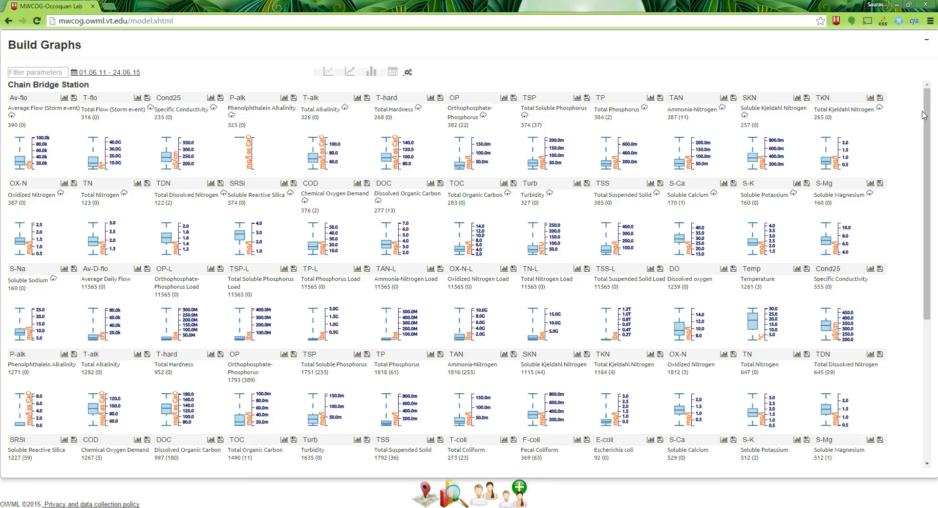
pyautogui.scroll(-3, 922, 117)
pyautogui.scroll(3, 921, 117)
pyautogui.moveTo(22, 125)
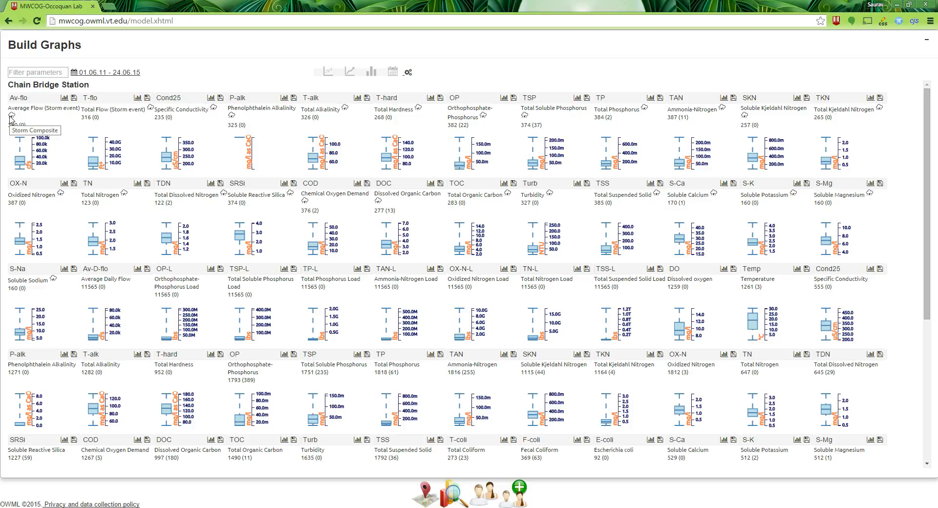
pyautogui.scroll(-3, 281, 378)
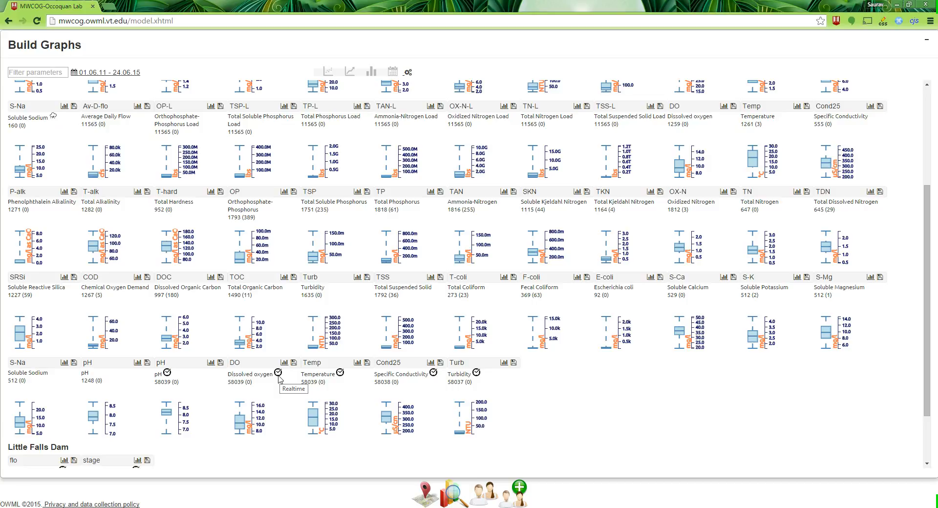
pyautogui.scroll(3, 279, 379)
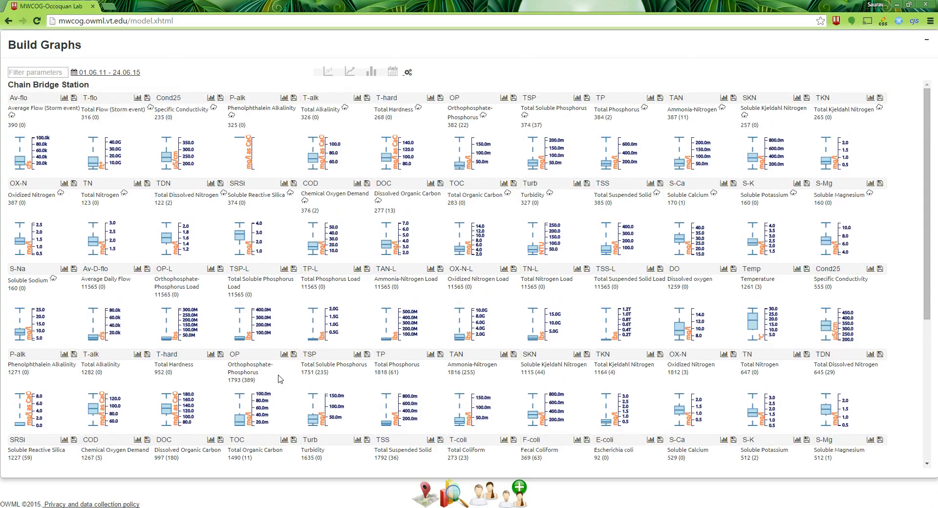
pyautogui.moveTo(668, 118); pyautogui.dragTo(687, 115)
pyautogui.moveTo(685, 120)
pyautogui.click(708, 164)
# - Filter the list of graph parameters by "lo"
pyautogui.click(39, 76)
pyautogui.write('l')
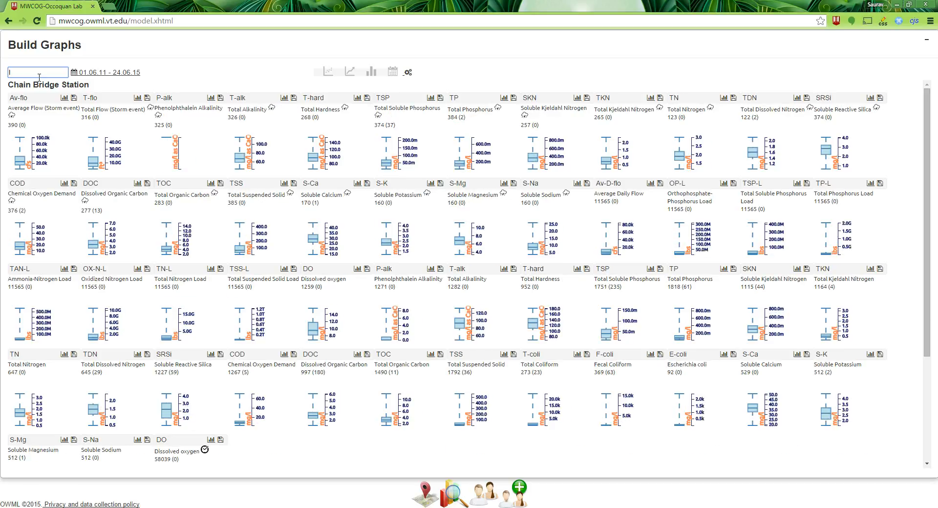
pyautogui.write('o')
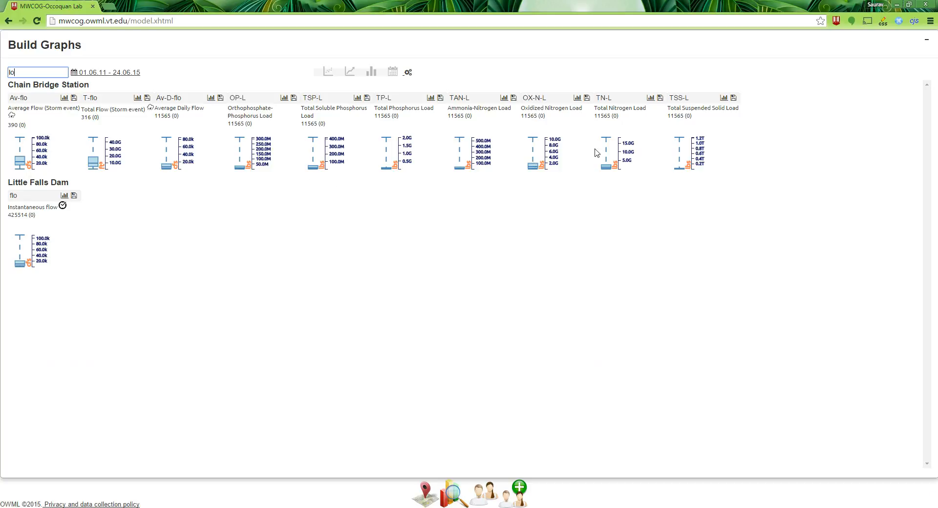
# - Add TN-L, TSS-L and TP-L at Chain Bridge Station to the graph selection and review the date range settings
pyautogui.click(650, 97)
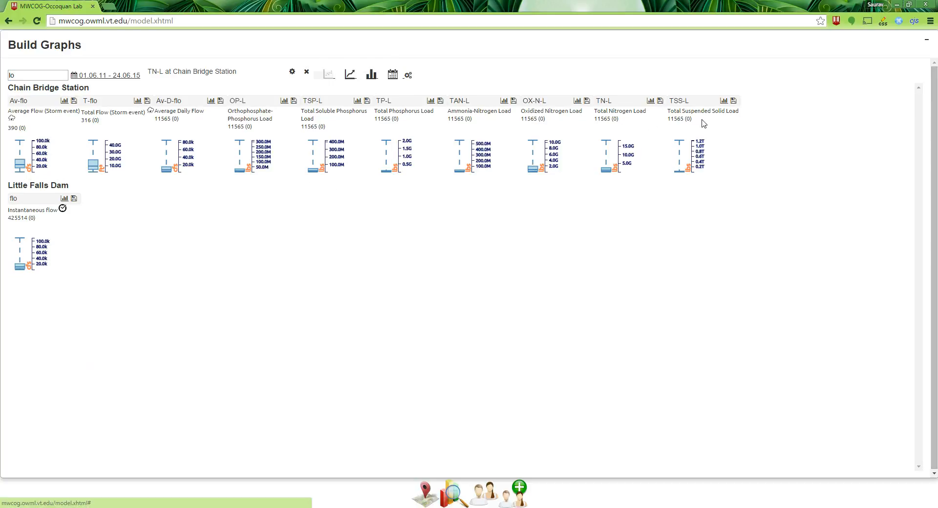
pyautogui.click(723, 102)
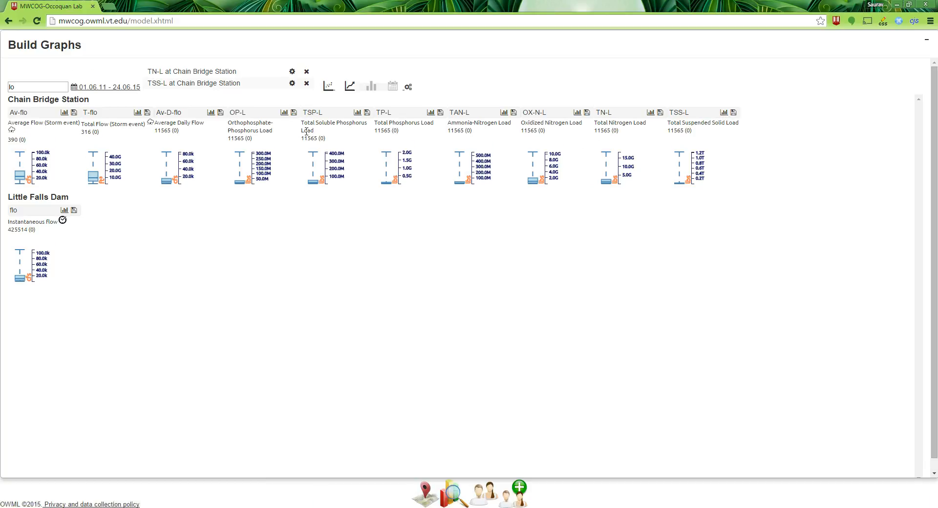
pyautogui.click(430, 112)
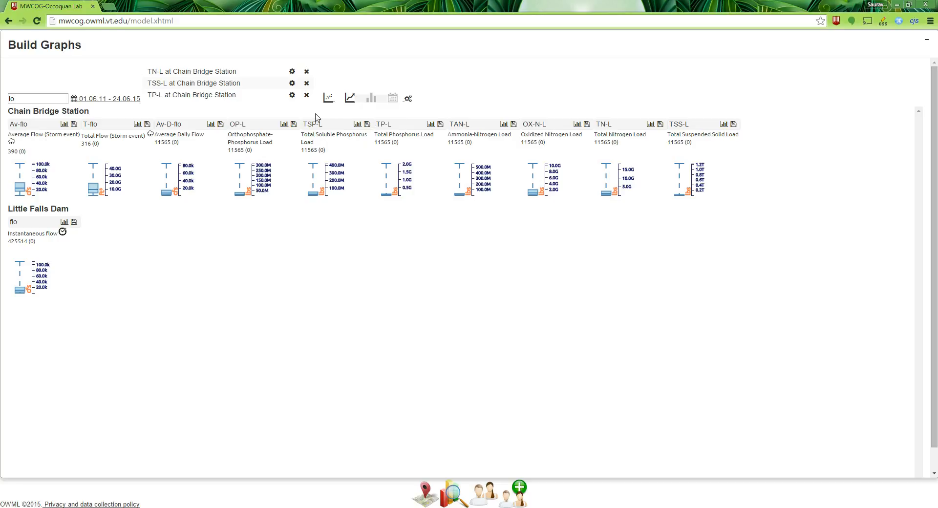
pyautogui.click(117, 100)
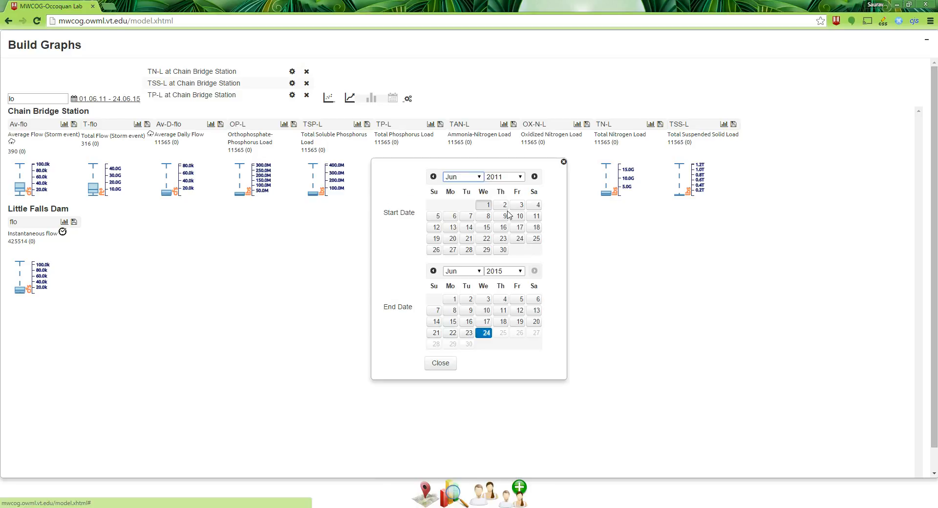
pyautogui.click(440, 364)
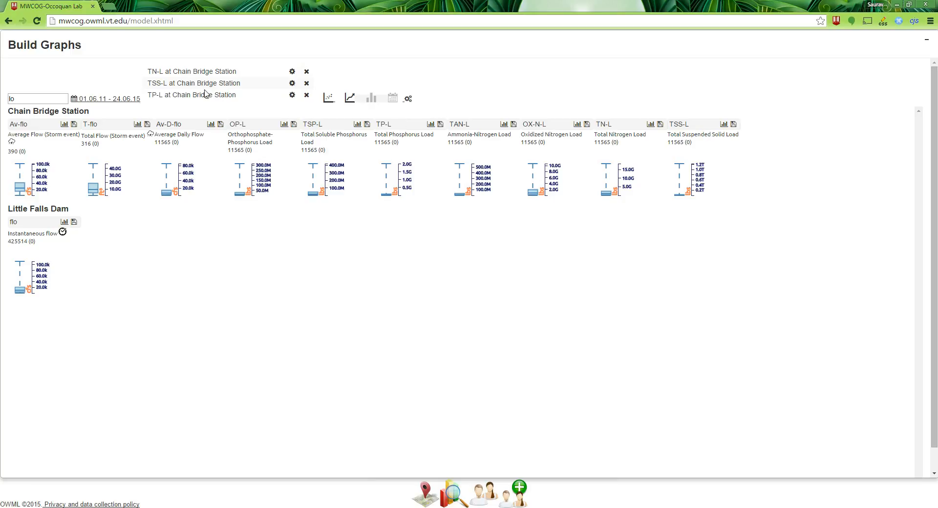
# - Relabel the TN-L series as "TN-L kg" and apply the lbs to kg scaling factor of 0.453592
pyautogui.click(292, 73)
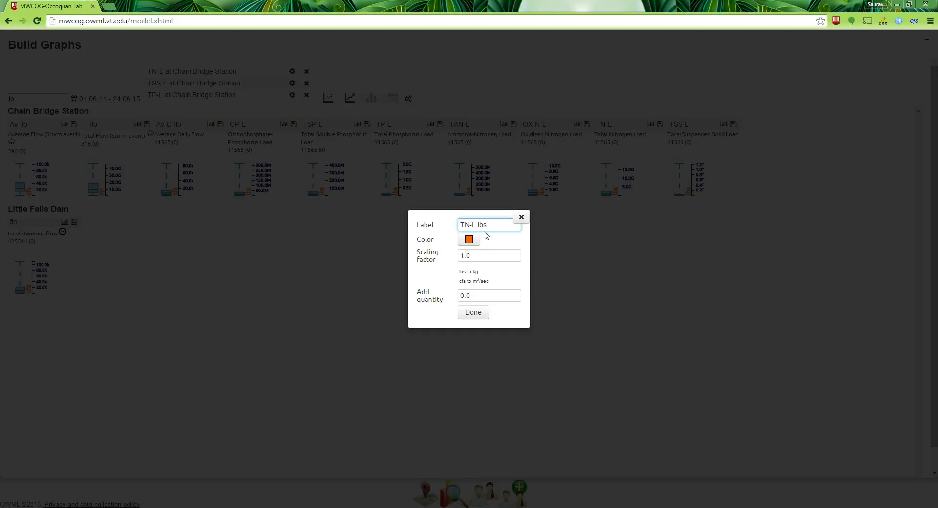
pyautogui.moveTo(493, 225); pyautogui.dragTo(477, 224)
pyautogui.press('BackSpace')
pyautogui.click(468, 272)
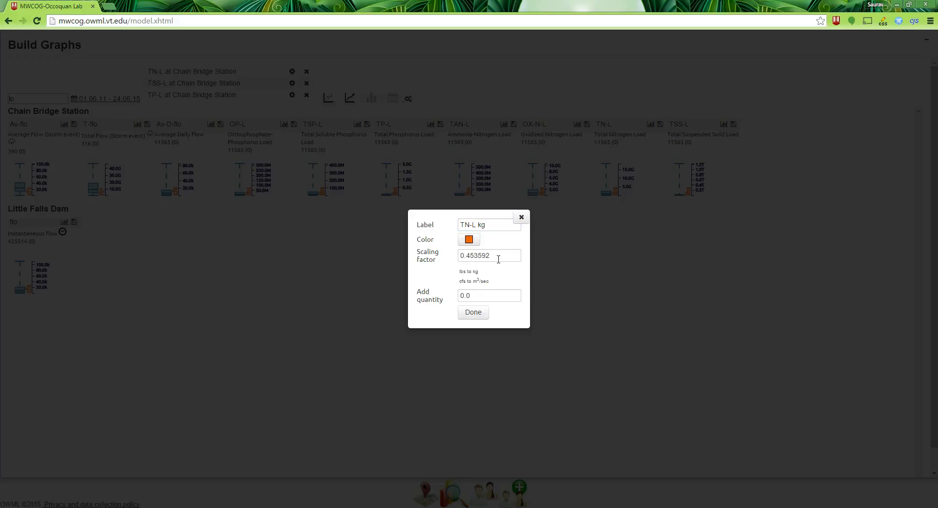
pyautogui.click(468, 318)
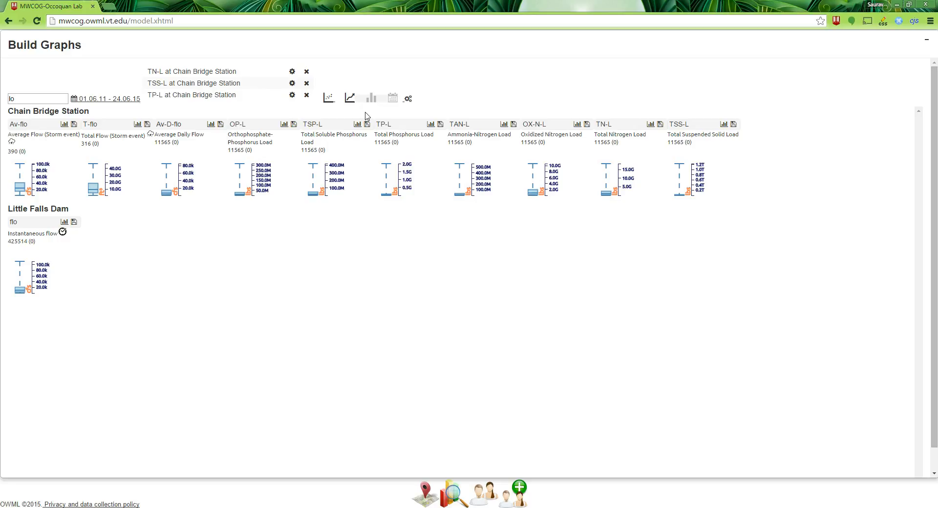
# - Review the general graph settings, including colors, plot size, the scatter time bin explanation, aggregation options and line plot optimization
pyautogui.click(406, 105)
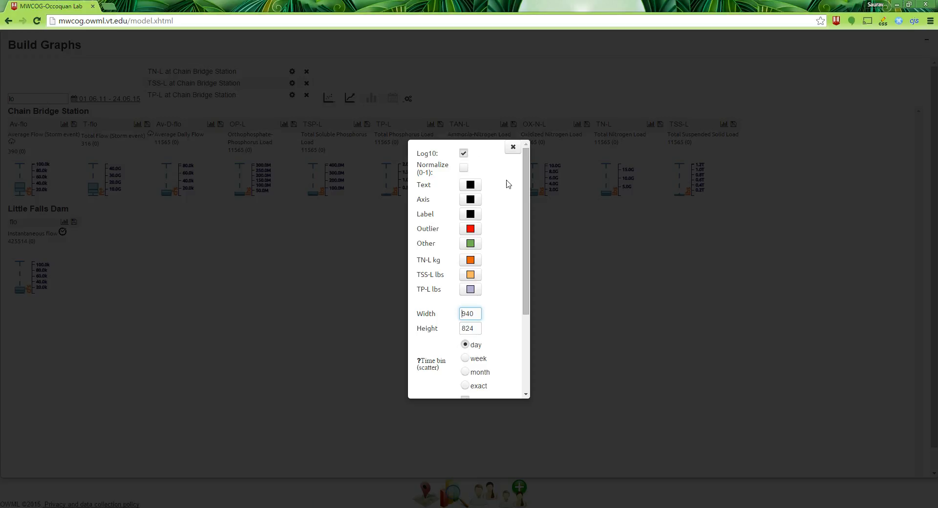
pyautogui.moveTo(527, 180); pyautogui.dragTo(522, 207)
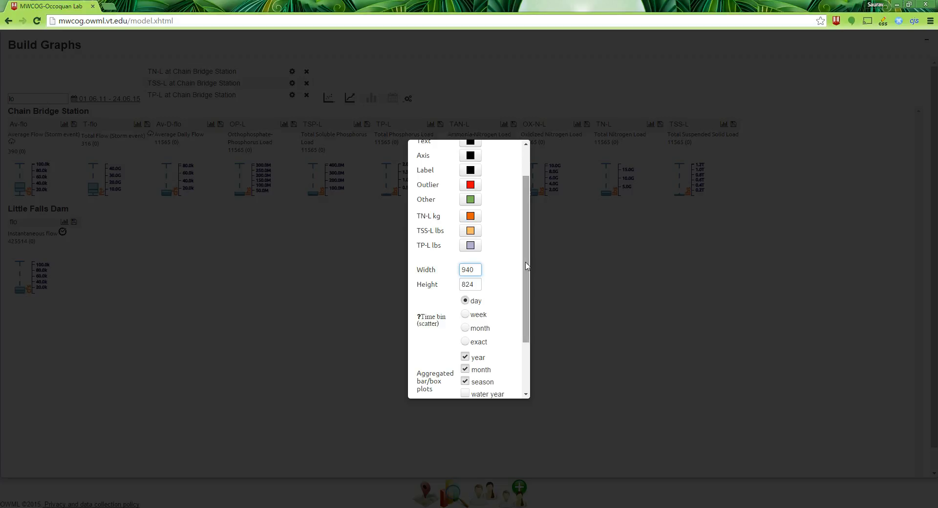
pyautogui.scroll(-1, 527, 267)
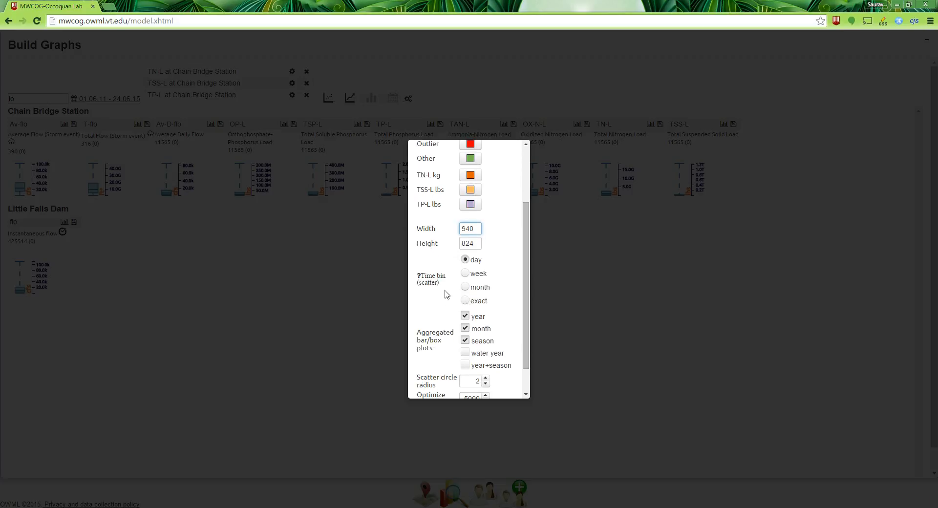
pyautogui.moveTo(422, 276)
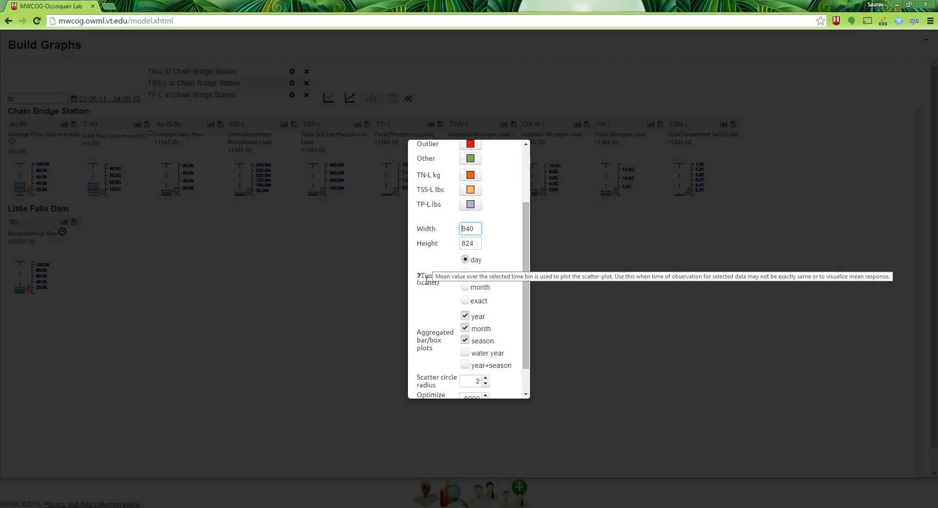
pyautogui.scroll(-1, 521, 297)
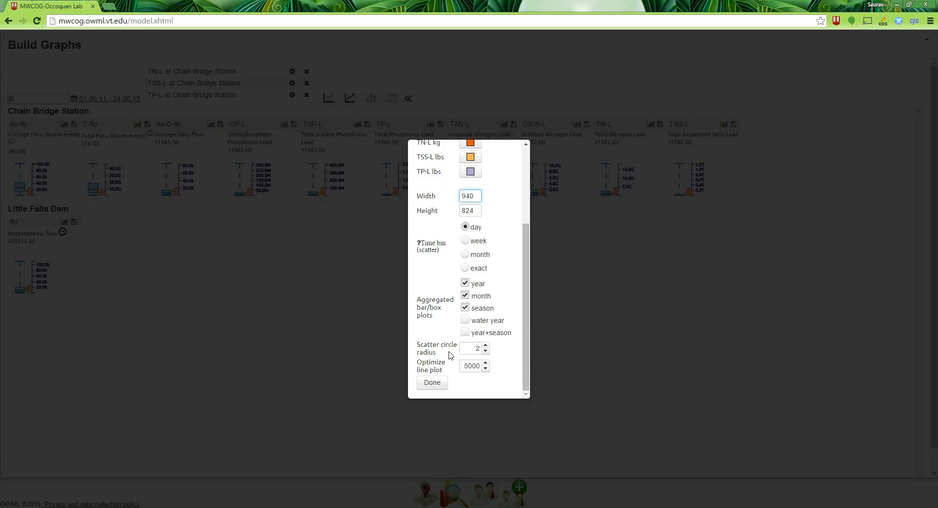
pyautogui.click(428, 388)
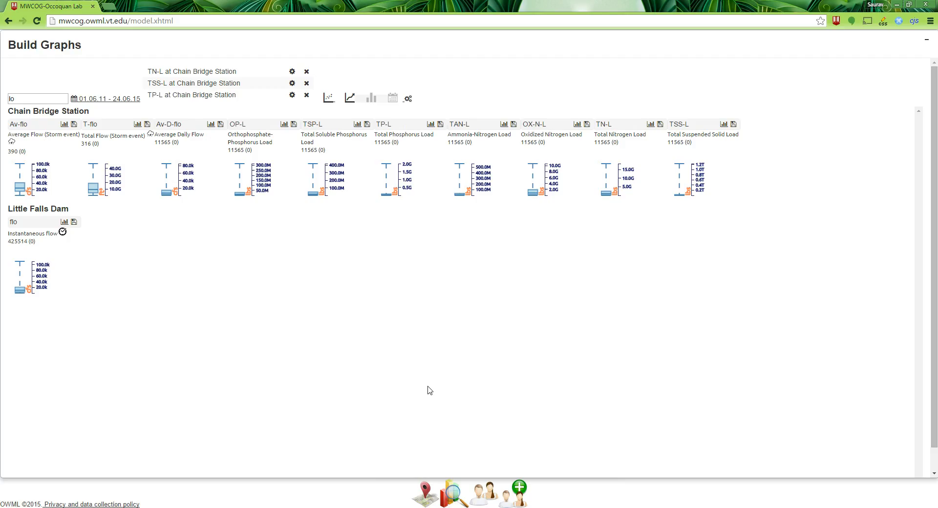
# - Plot a scatter matrix of TN-L, TSS-L and TP-L at Chain Bridge Station and return to the graph builder
pyautogui.click(329, 99)
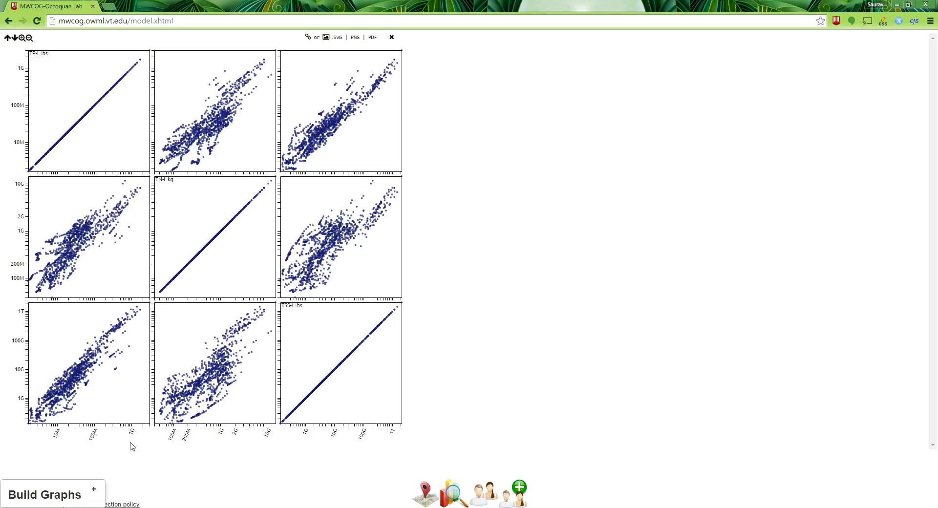
pyautogui.click(94, 492)
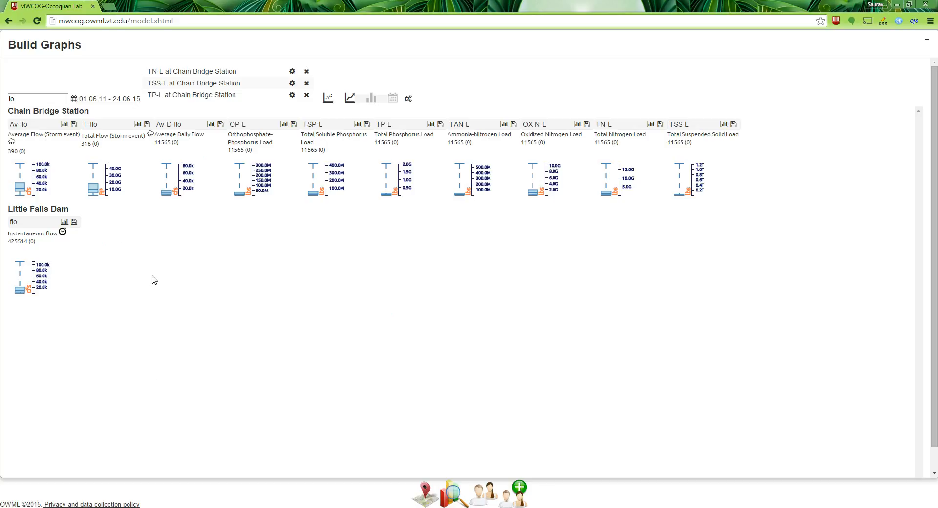
# - Find Av-D-flo at Chain Bridge Station with the filter "flo", add it to the selection and plot the four-parameter scatter matrix
pyautogui.moveTo(28, 101); pyautogui.dragTo(1, 100)
pyautogui.write('f')
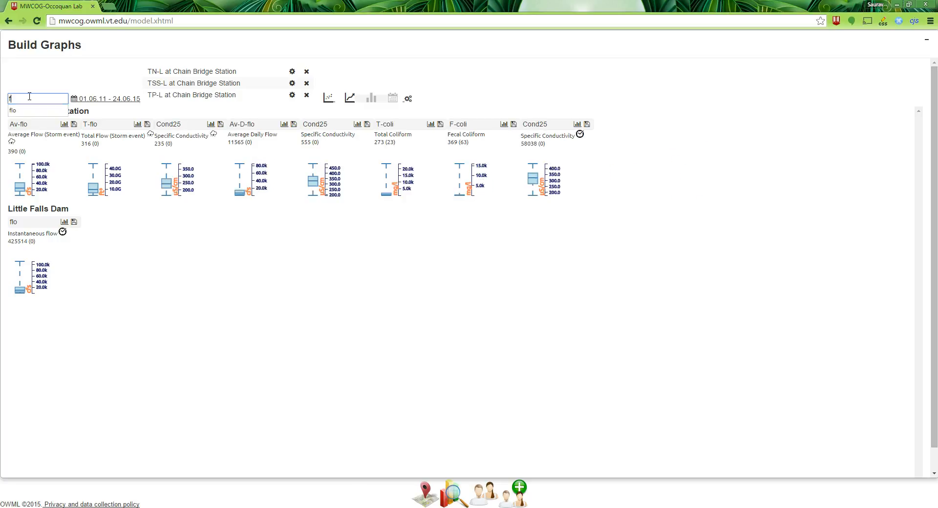
pyautogui.write('n')
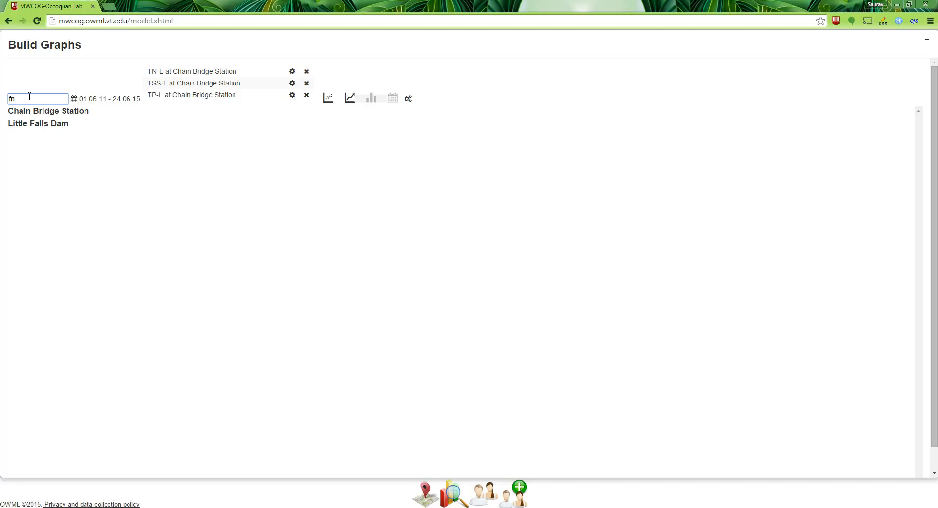
pyautogui.press('BackSpace')
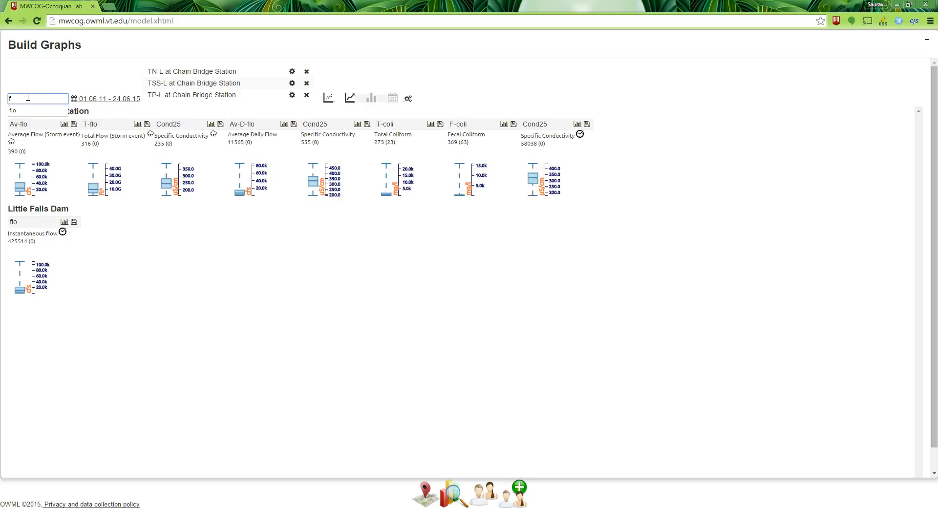
pyautogui.click(29, 110)
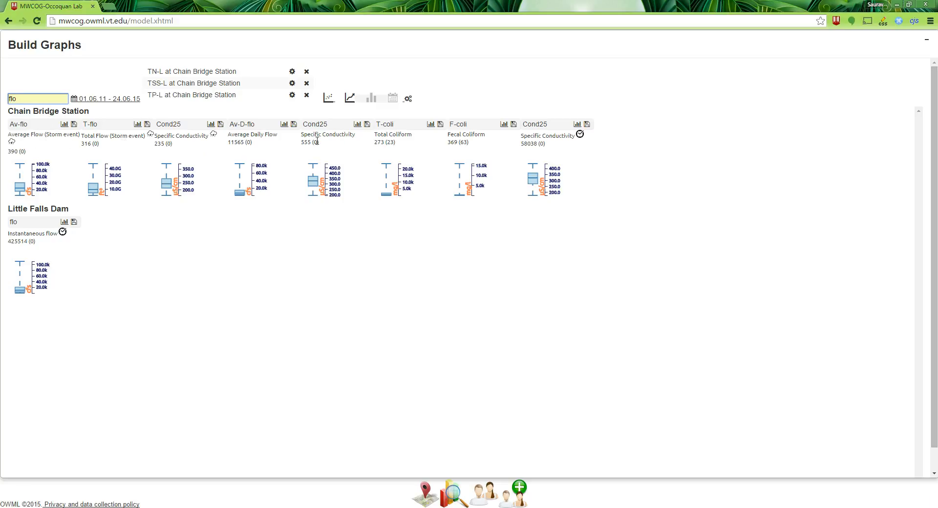
pyautogui.click(283, 124)
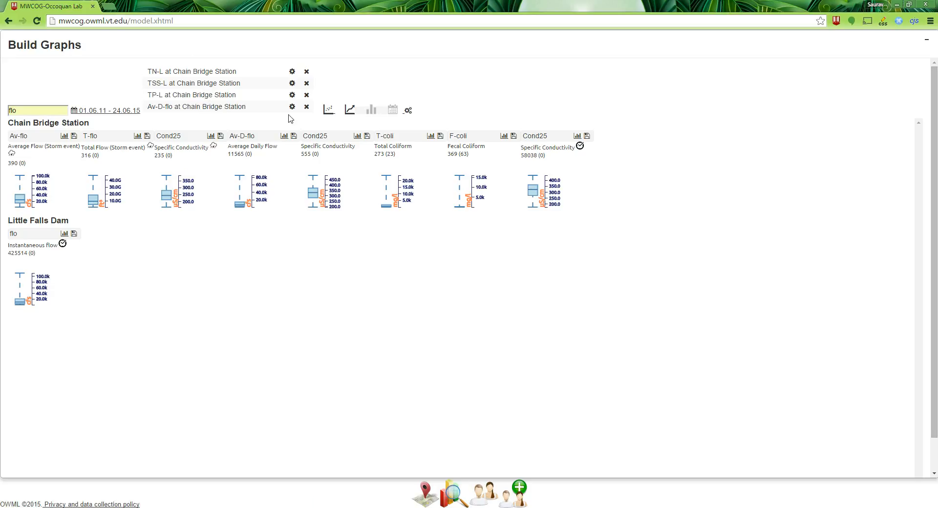
pyautogui.click(331, 111)
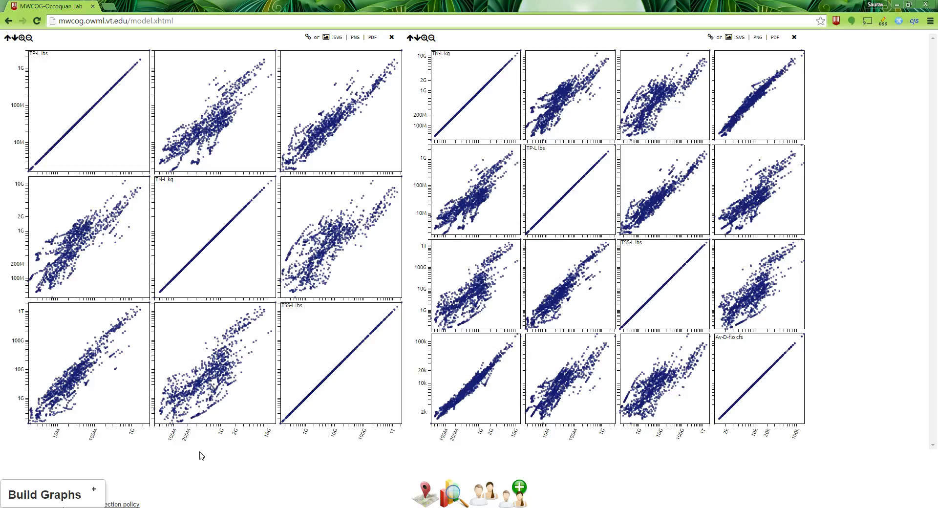
# - Plot a time series line graph of TN-L, TP-L, TSS-L and Av-D-flo and bring the whole graph into view
pyautogui.click(94, 490)
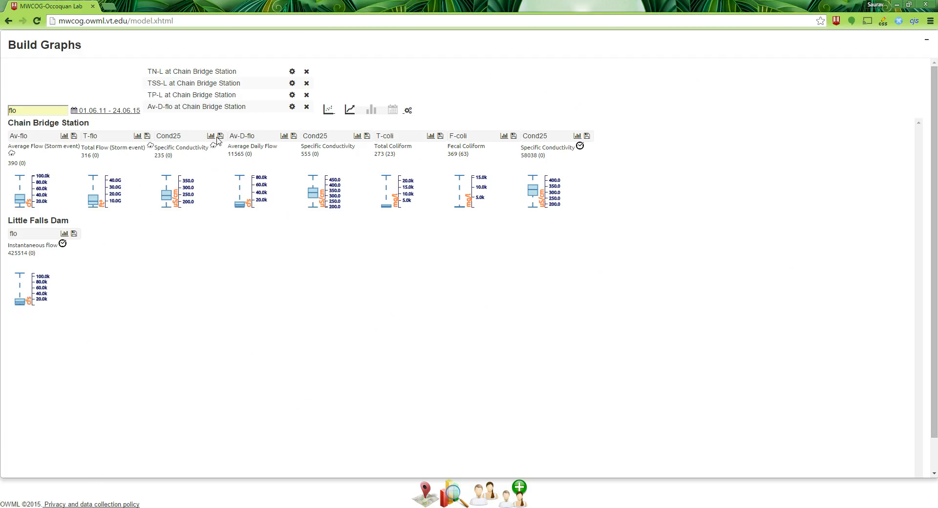
pyautogui.click(352, 113)
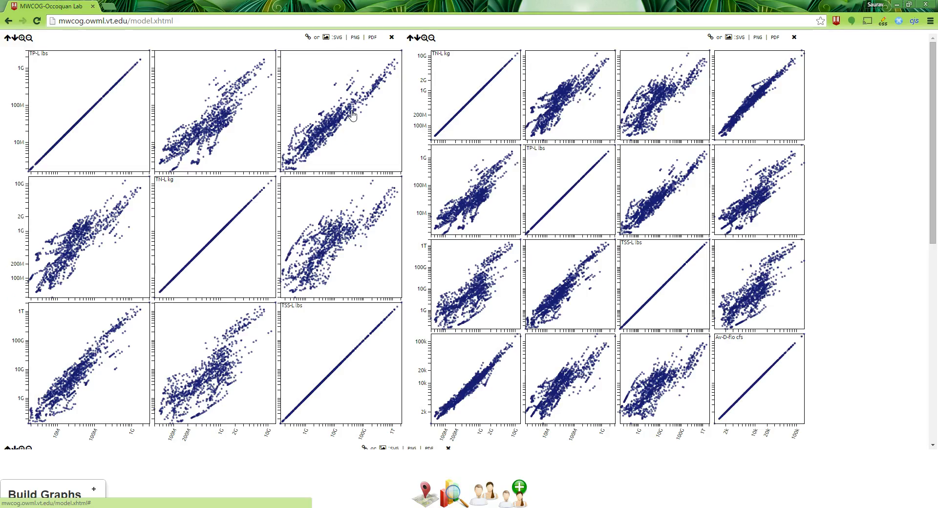
pyautogui.scroll(-4, 351, 114)
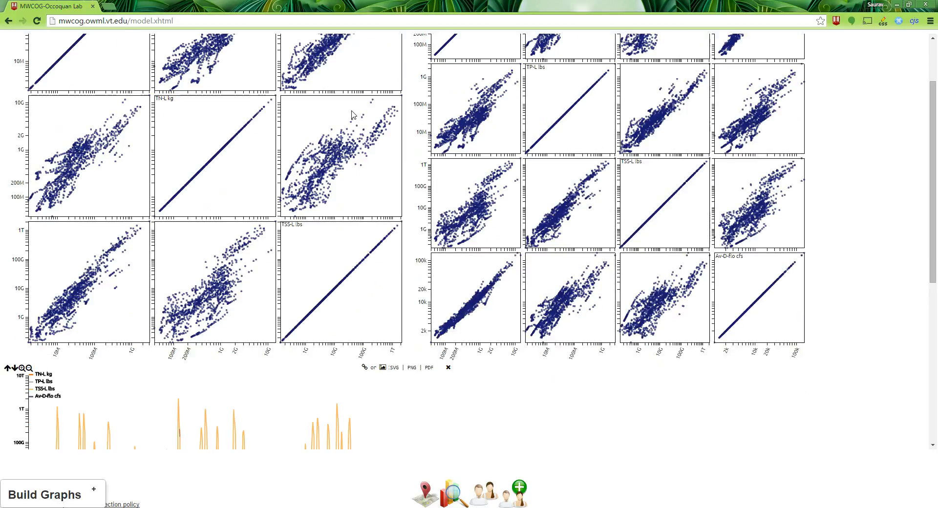
pyautogui.scroll(-4, 352, 113)
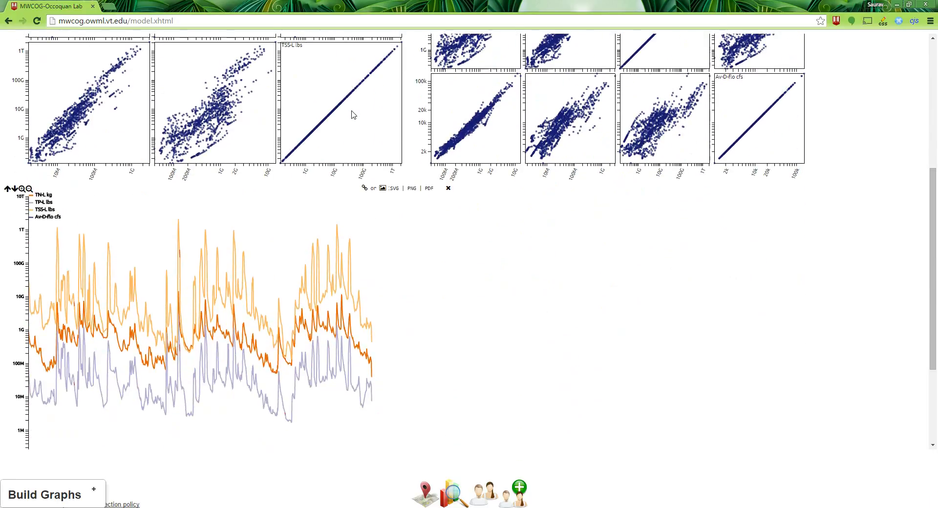
pyautogui.scroll(-3, 353, 115)
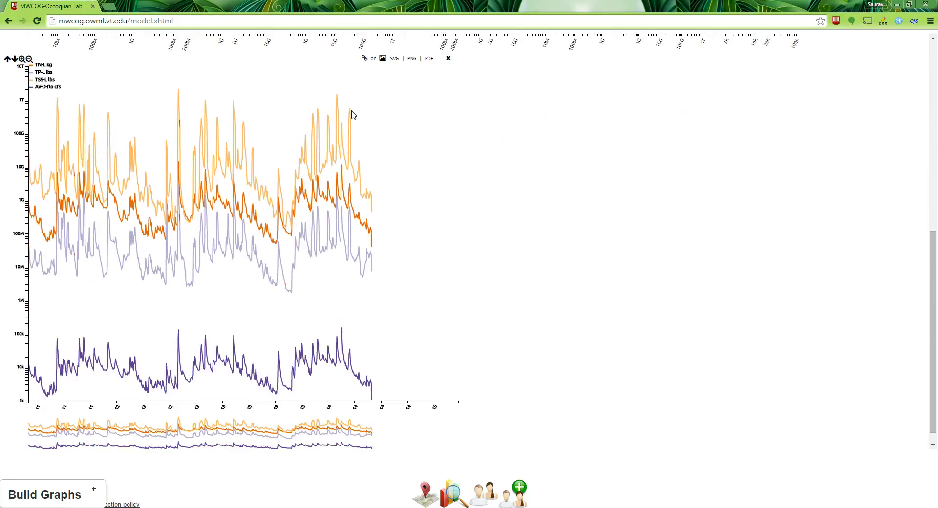
pyautogui.scroll(-1, 353, 115)
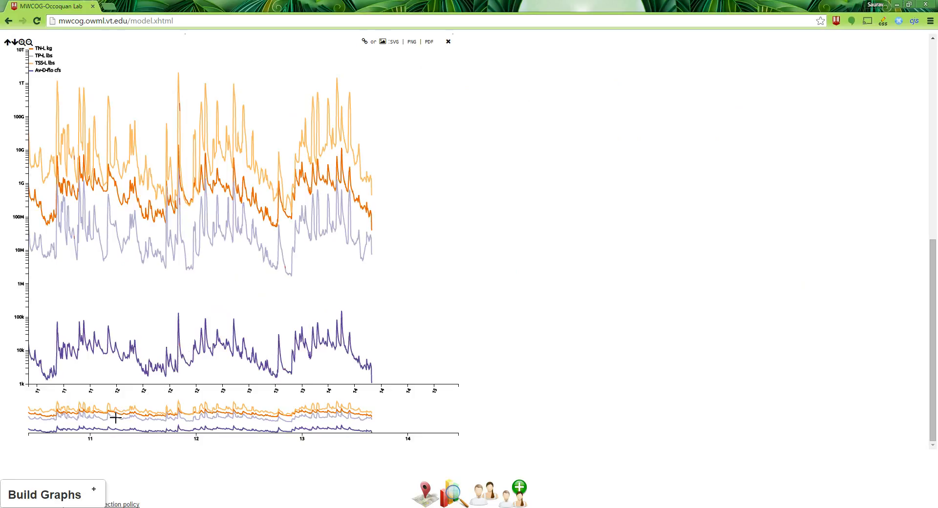
# - Narrow the line graph to about March to May 2012 and slightly stretch its value axis
pyautogui.moveTo(114, 414)
pyautogui.mouseDown()
pyautogui.moveTo(155, 415)
pyautogui.moveTo(134, 414)
pyautogui.mouseUp()
pyautogui.moveTo(191, 318)
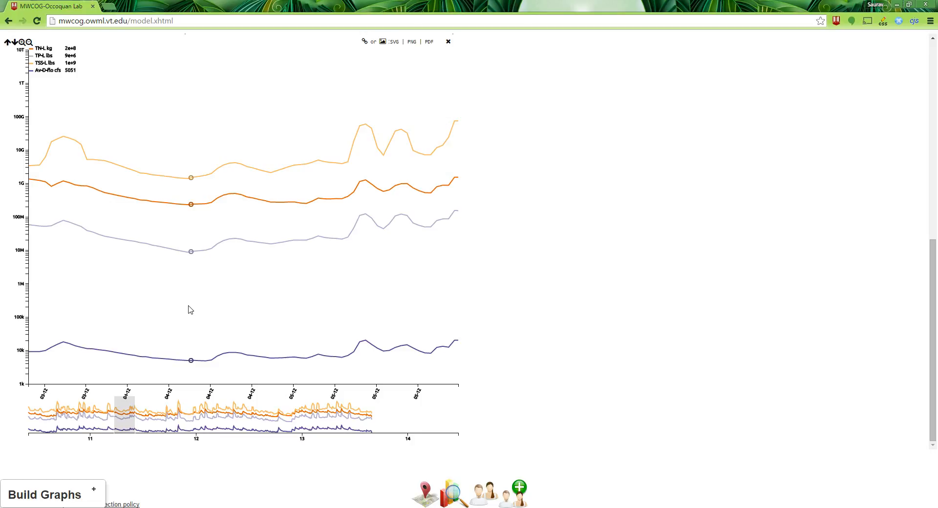
pyautogui.moveTo(11, 231); pyautogui.dragTo(19, 211)
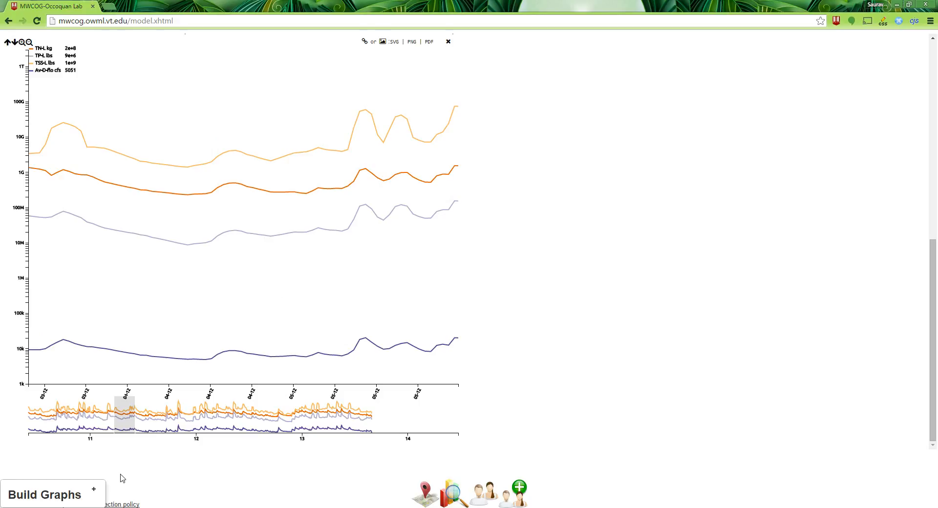
# - Remove TN-L, TP-L and TSS-L from the graph selection, leaving only Av-D-flo at Chain Bridge Station
pyautogui.click(93, 489)
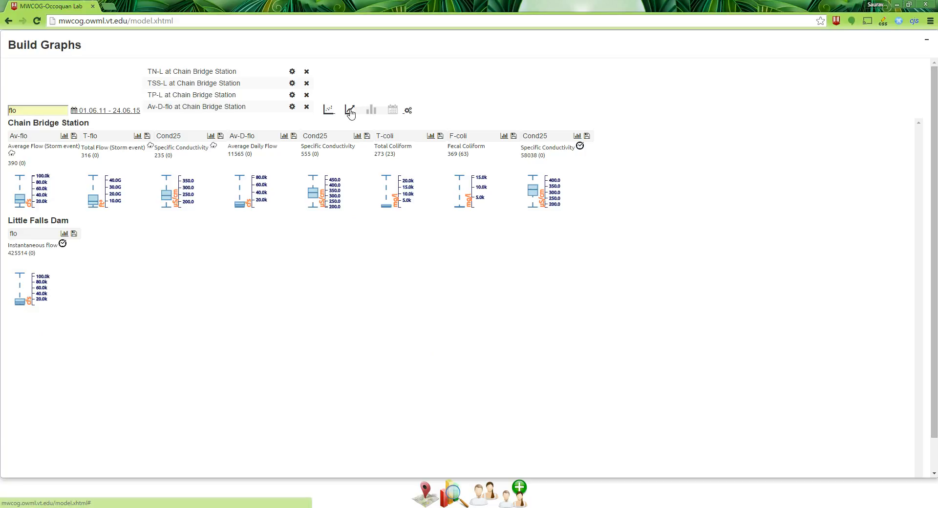
pyautogui.click(307, 72)
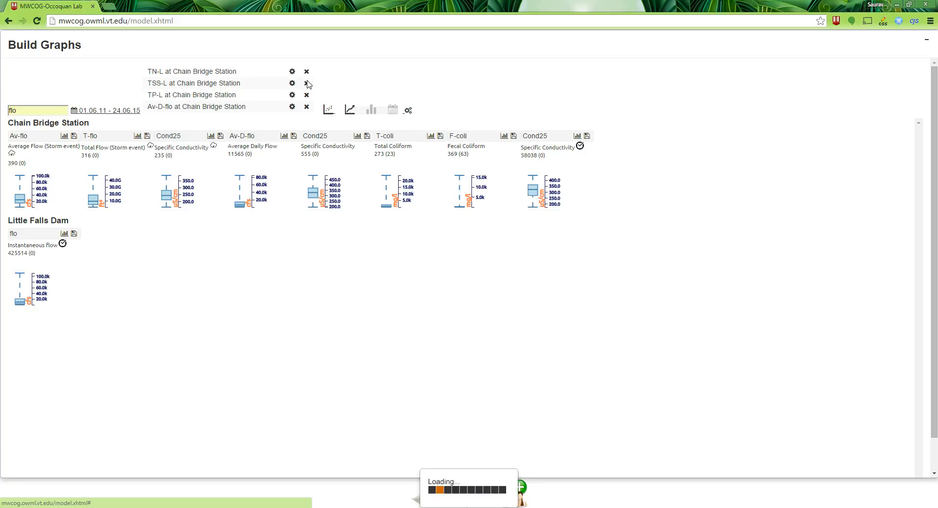
pyautogui.click(307, 85)
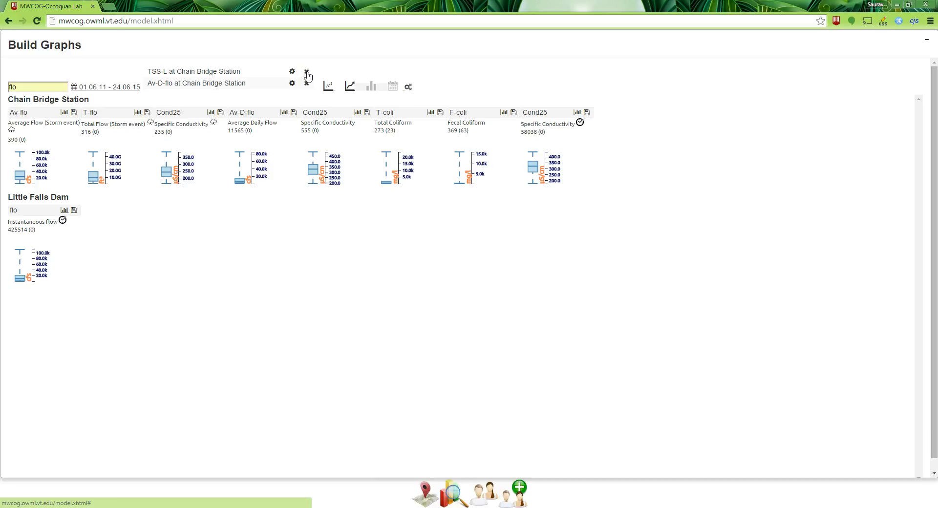
pyautogui.click(307, 73)
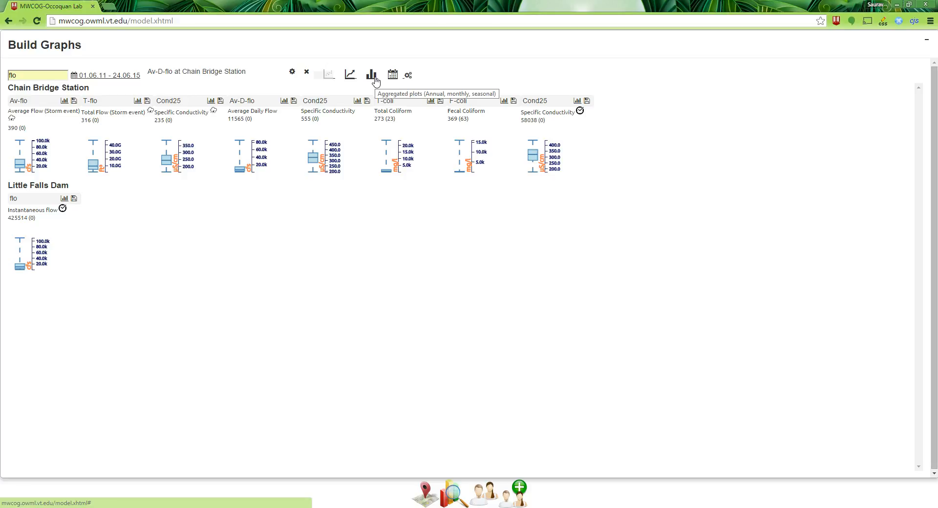
# - Check the aggregation options in the general graph settings and create the year, month and season aggregated plots of Av-D-flo
pyautogui.click(412, 75)
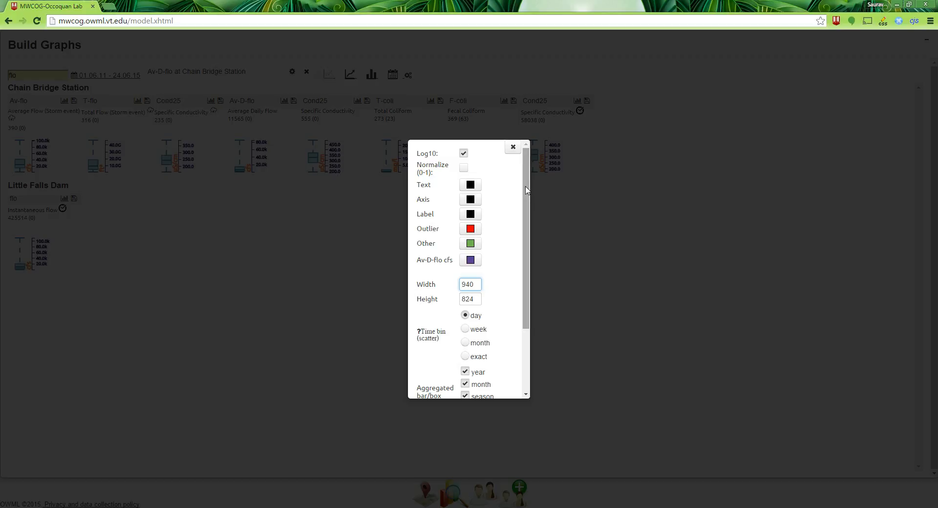
pyautogui.scroll(-2, 529, 195)
pyautogui.moveTo(530, 260); pyautogui.dragTo(528, 275)
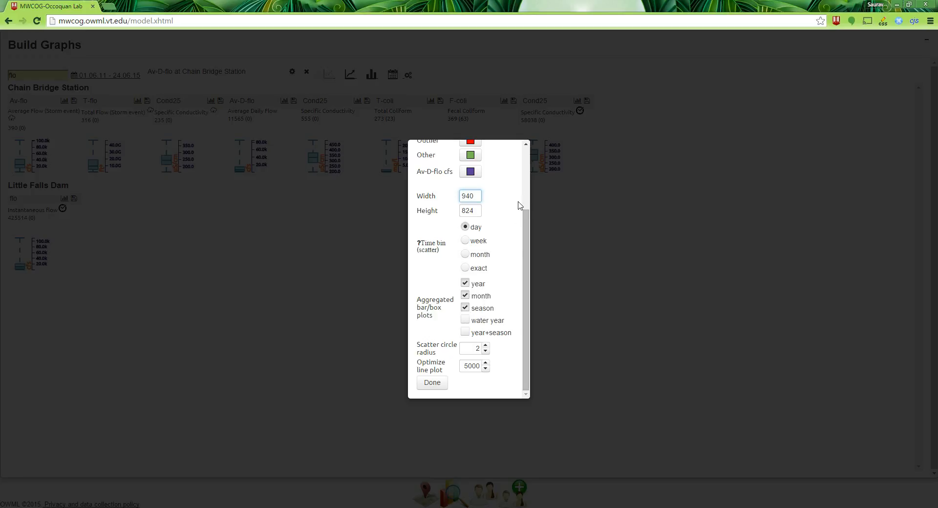
pyautogui.click(432, 383)
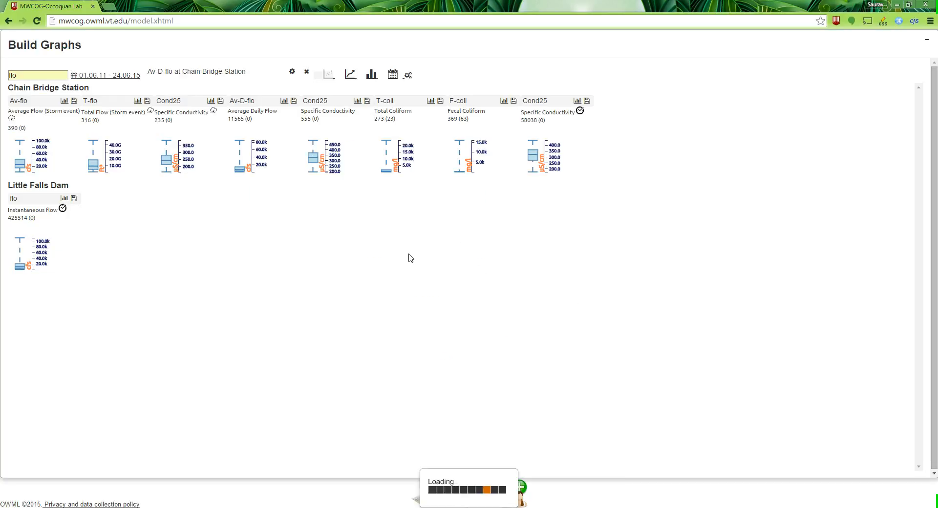
pyautogui.click(370, 76)
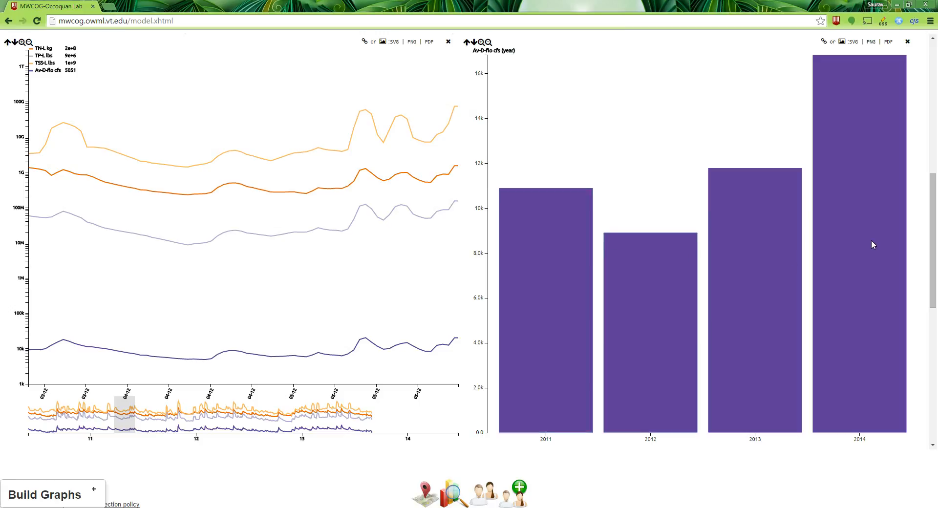
# - Rescale the value axes of the seasonal and monthly Av-D-flo box plots so the boxes appear larger
pyautogui.moveTo(933, 247); pyautogui.dragTo(933, 399)
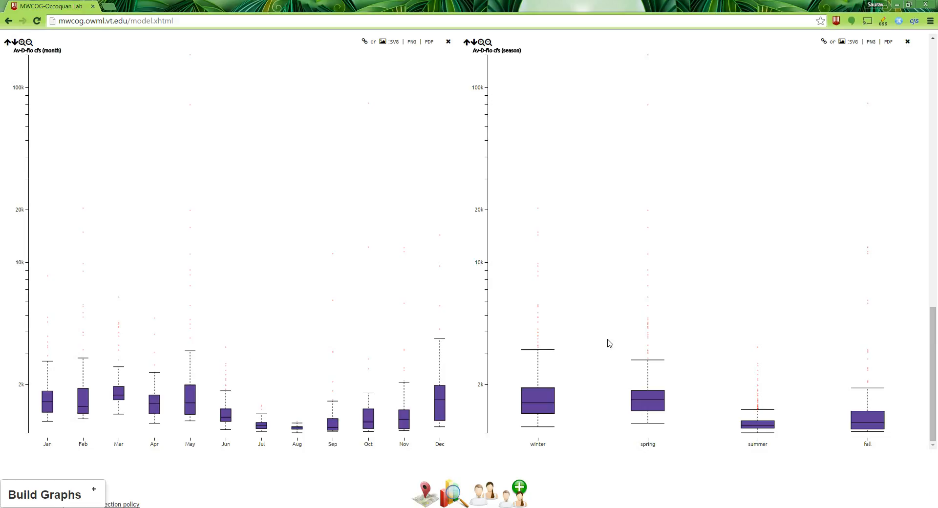
pyautogui.moveTo(479, 314); pyautogui.dragTo(481, 218)
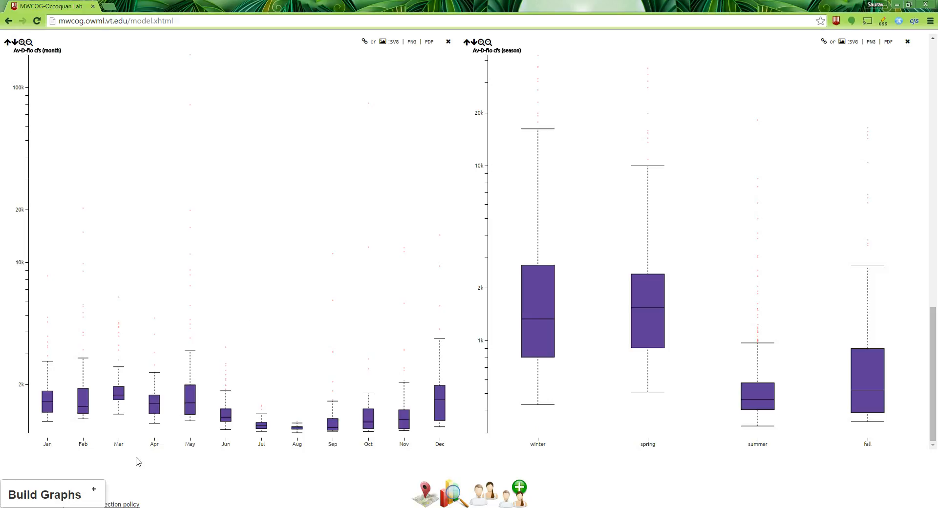
pyautogui.moveTo(23, 383); pyautogui.dragTo(8, 300)
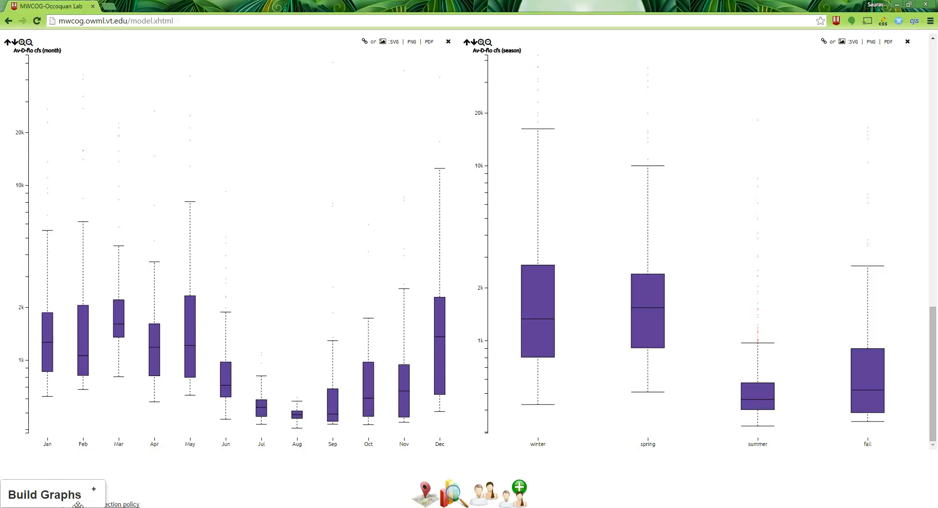
# - Create a calendar plot of Av-D-flo at Chain Bridge Station and inspect its daily values in 2011
pyautogui.click(94, 489)
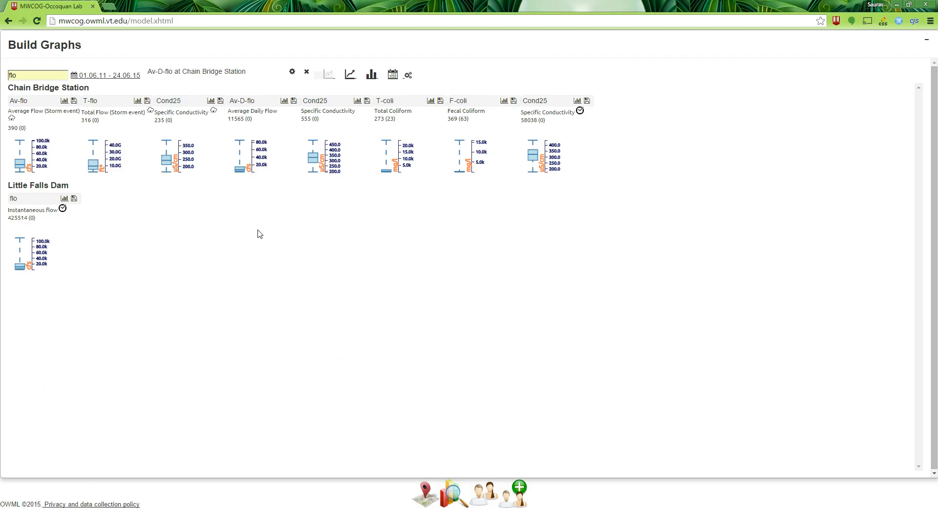
pyautogui.click(398, 78)
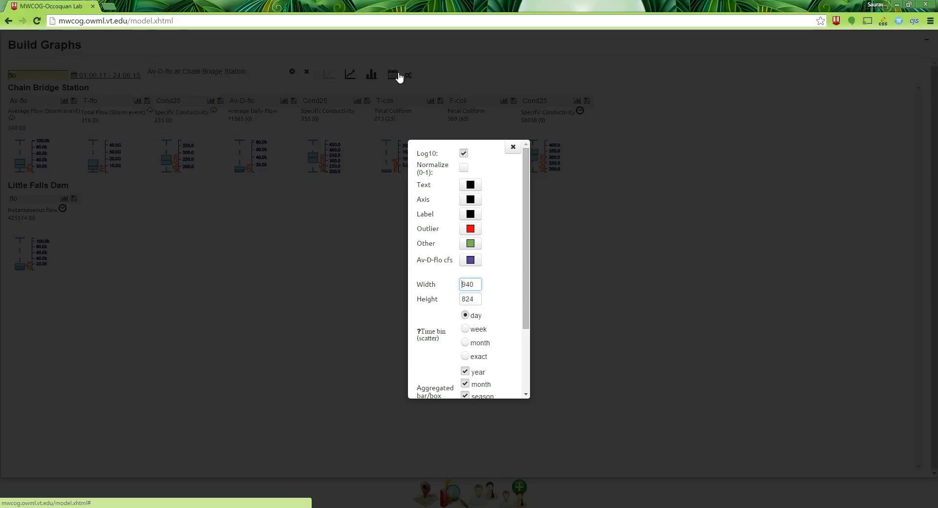
pyautogui.click(513, 147)
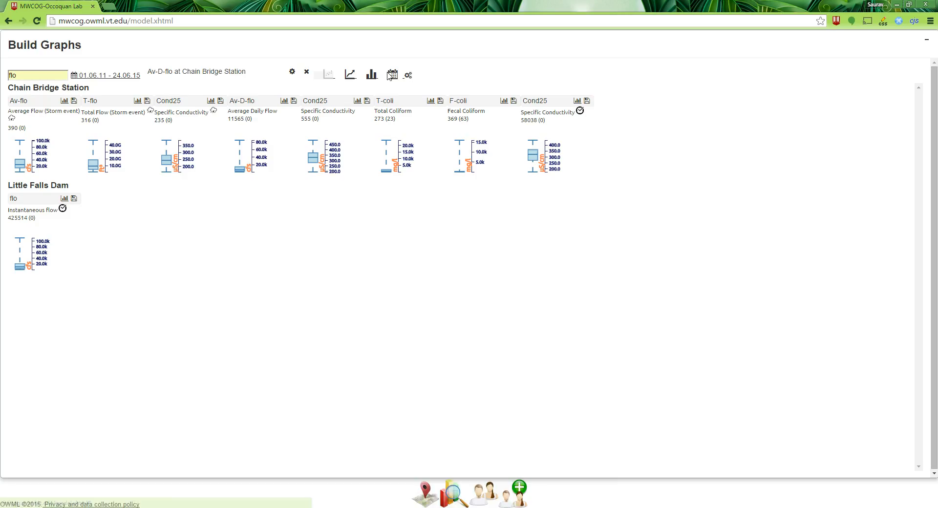
pyautogui.click(392, 78)
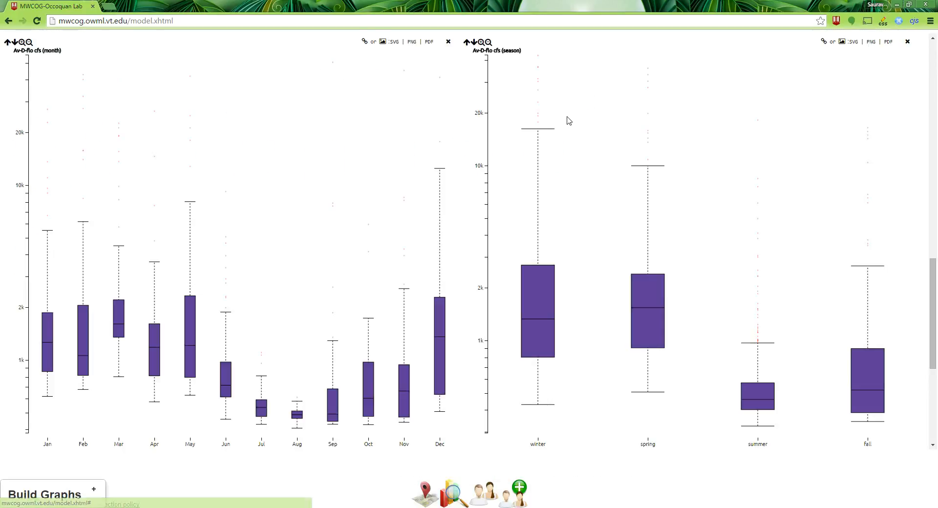
pyautogui.moveTo(928, 284); pyautogui.dragTo(933, 364)
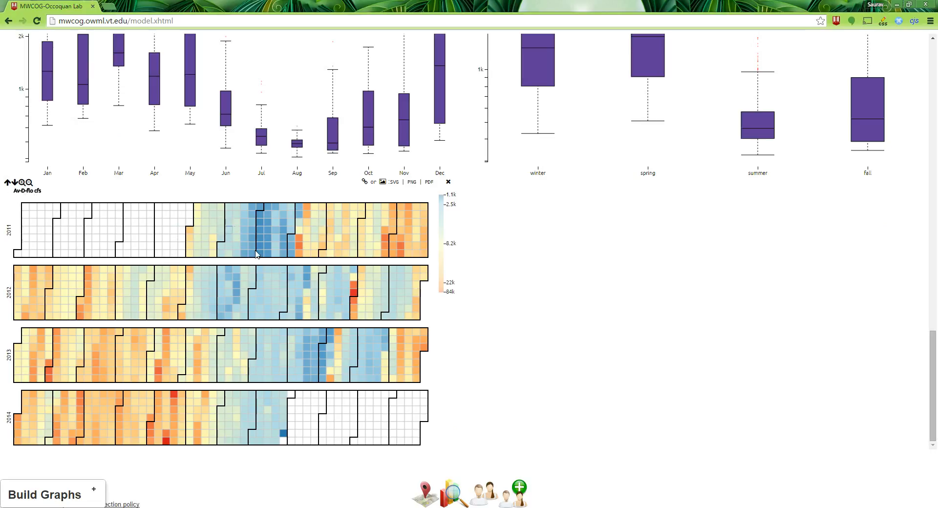
pyautogui.moveTo(253, 237)
# - Generate a share link for the seasonal Av-D-flo box plot and copy it
pyautogui.moveTo(933, 389); pyautogui.dragTo(922, 256)
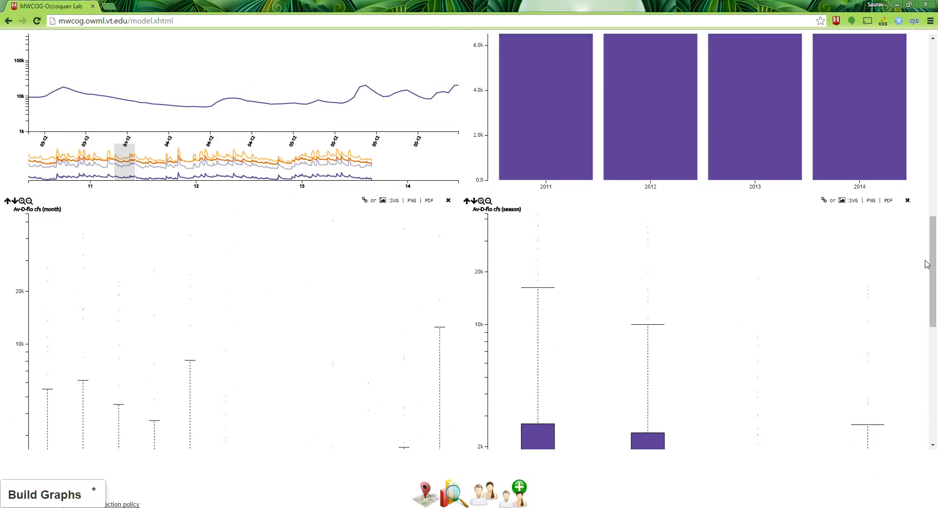
pyautogui.click(823, 201)
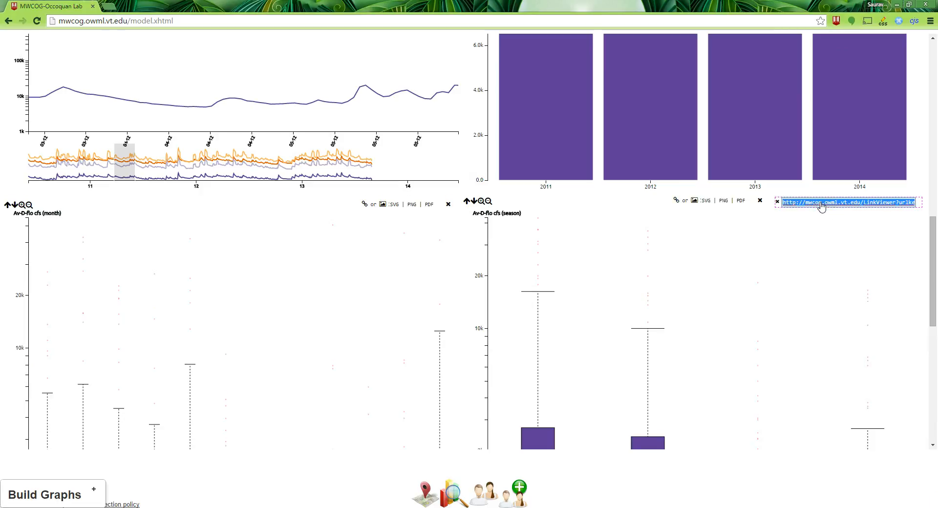
pyautogui.rightClick(821, 207)
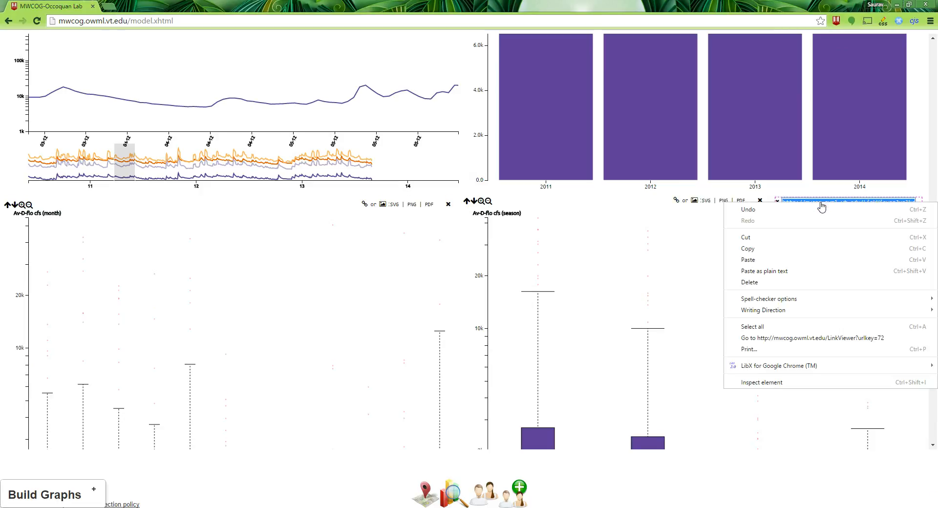
pyautogui.click(802, 251)
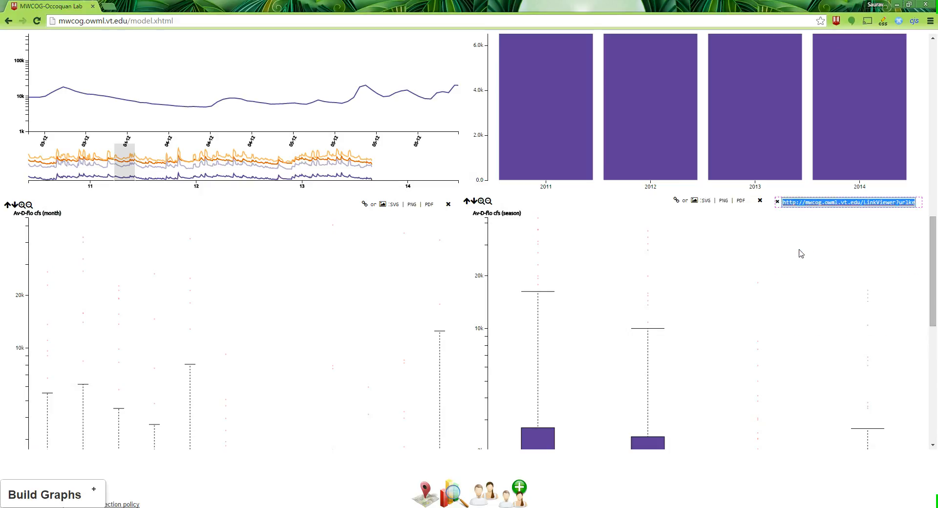
# - Open the copied seasonal box plot link in a new browser tab
pyautogui.click(115, 8)
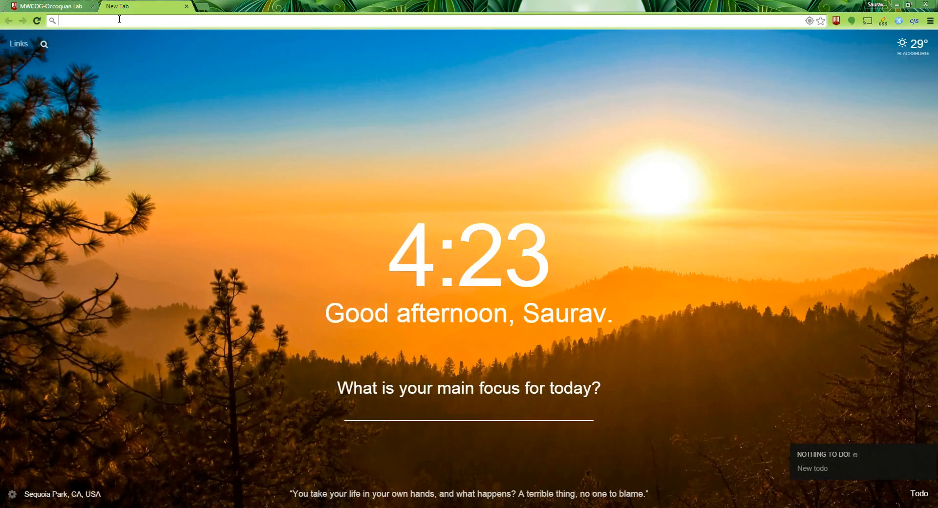
pyautogui.rightClick(119, 19)
pyautogui.click(149, 64)
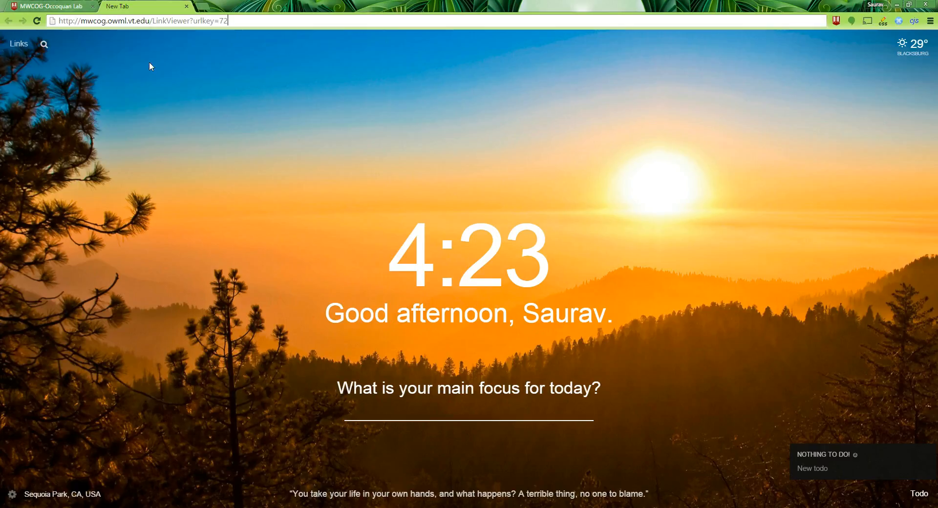
pyautogui.press('Return')
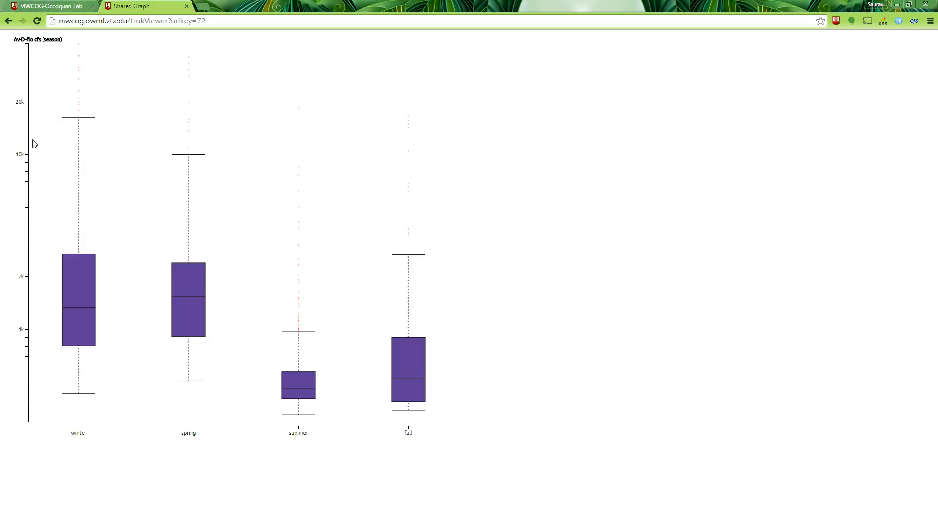
# - Return to the graph page and select about September to December 2012 as the time window of the four-parameter line graph
pyautogui.click(59, 6)
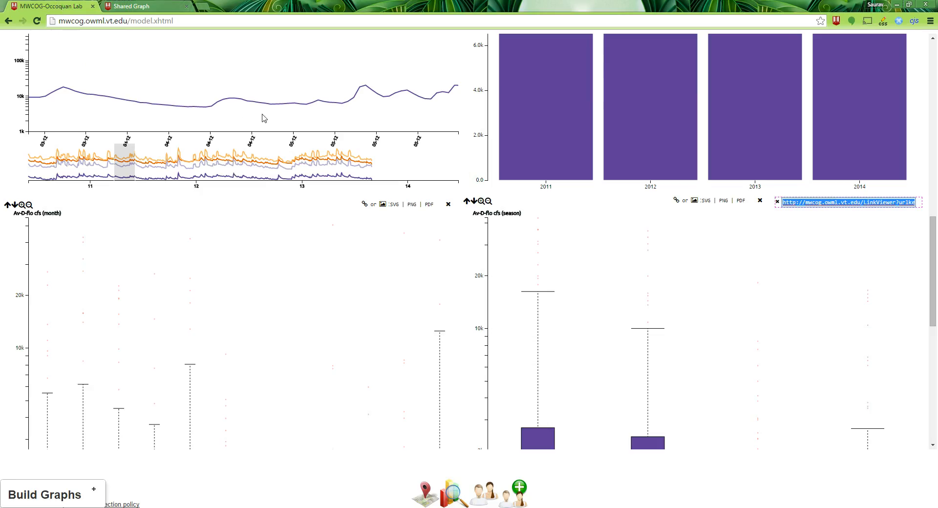
pyautogui.moveTo(933, 308); pyautogui.dragTo(935, 231)
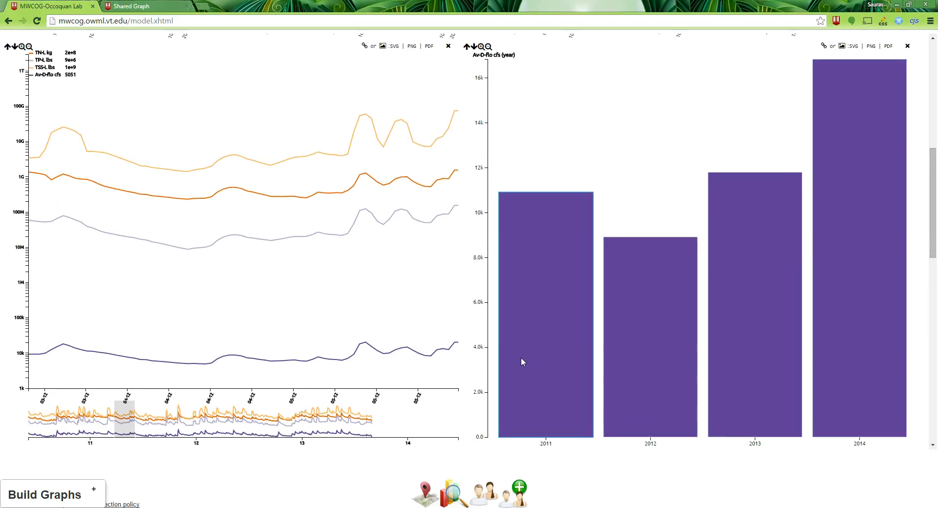
pyautogui.click(243, 425)
pyautogui.moveTo(178, 425)
pyautogui.mouseDown()
pyautogui.moveTo(235, 425)
pyautogui.moveTo(189, 422)
pyautogui.mouseUp()
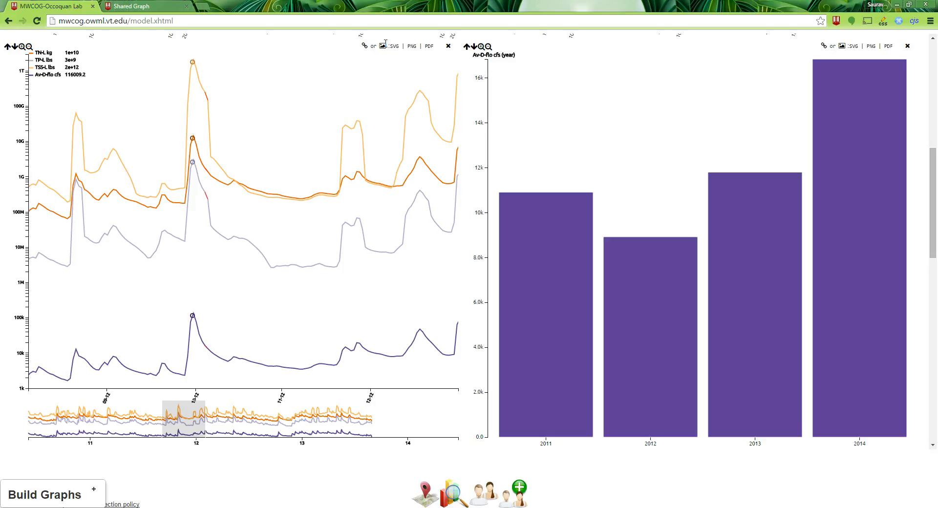
# - Generate a share link for the line graph of TN-L, TP-L, TSS-L and Av-D-flo and copy it
pyautogui.click(364, 45)
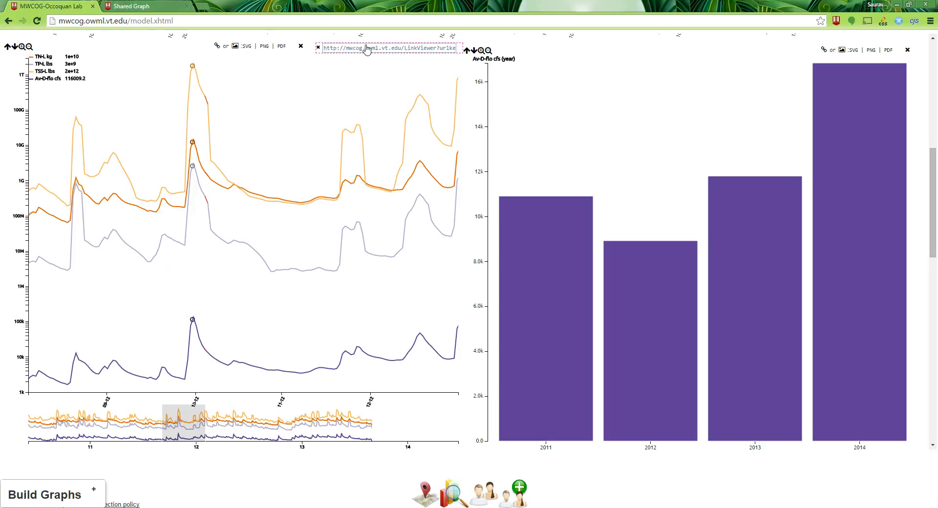
pyautogui.click(367, 49)
pyautogui.rightClick(367, 48)
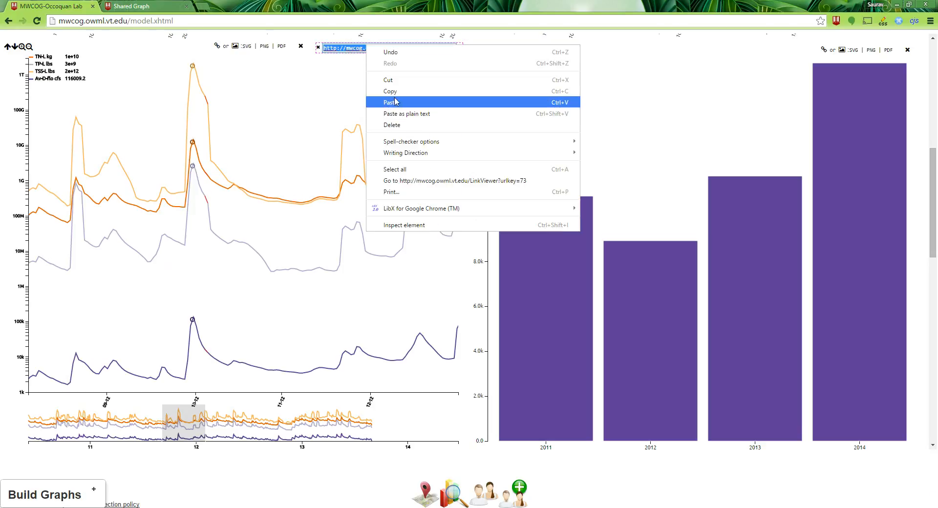
pyautogui.click(391, 91)
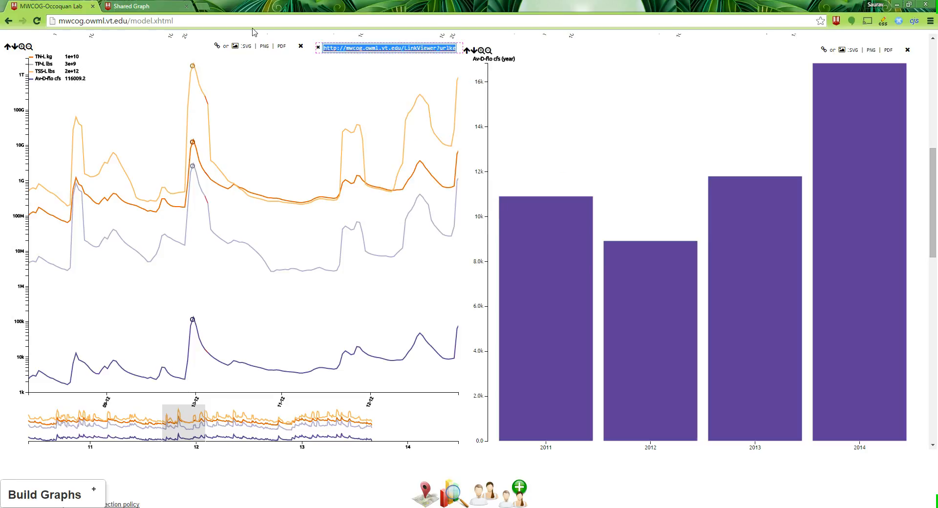
# - Load the copied line graph link in the Shared Graph tab, replacing the seasonal box plot
pyautogui.click(162, 7)
pyautogui.click(163, 21)
pyautogui.rightClick(163, 21)
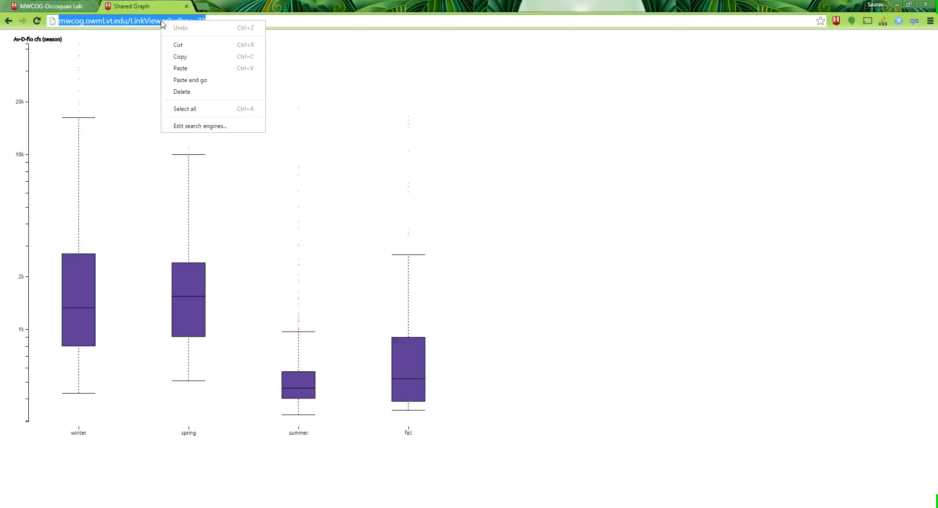
pyautogui.click(180, 80)
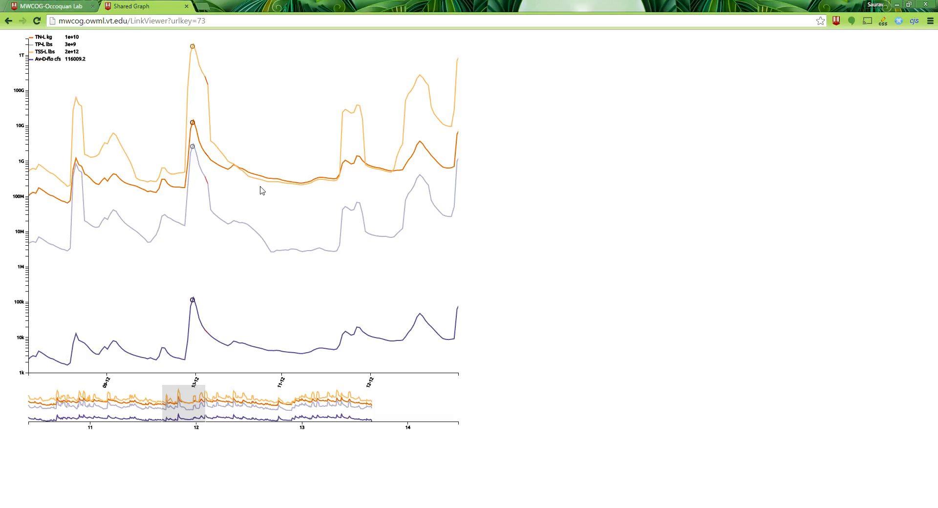
# - Back on the graph page, dismiss the line graph's share link and remove the yearly Av-D-flo bar graph
pyautogui.click(62, 6)
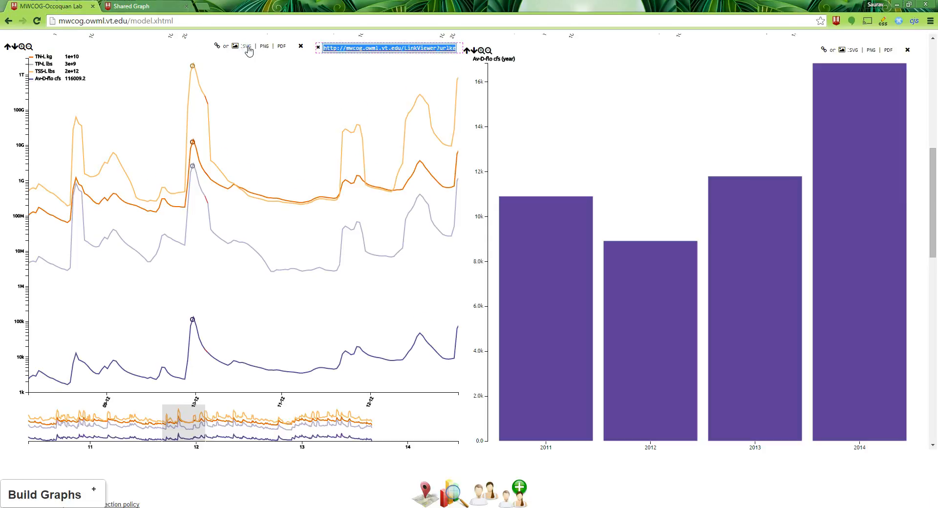
pyautogui.click(281, 48)
pyautogui.click(318, 48)
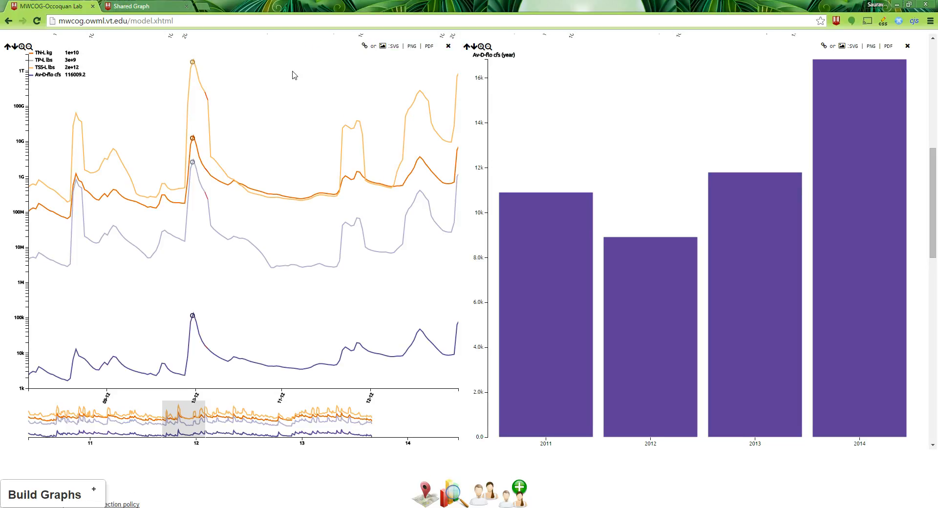
pyautogui.rightClick(213, 91)
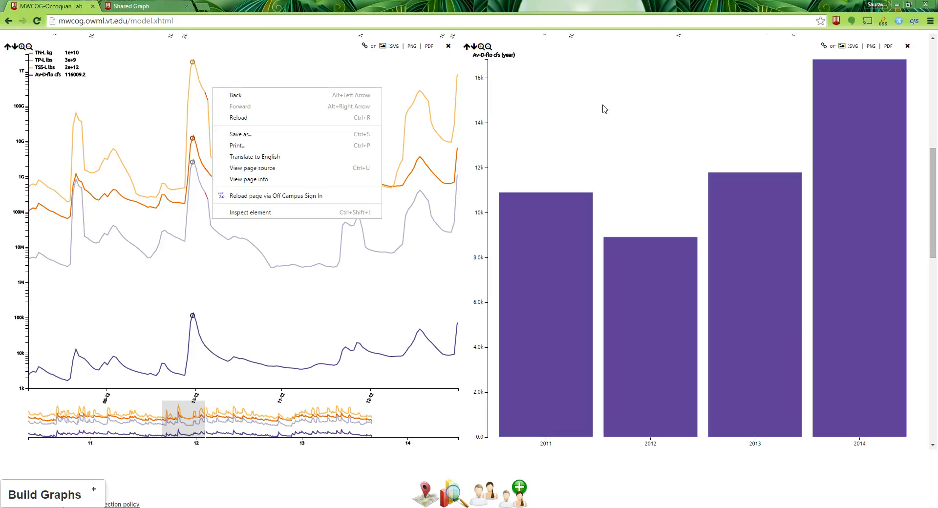
pyautogui.click(907, 47)
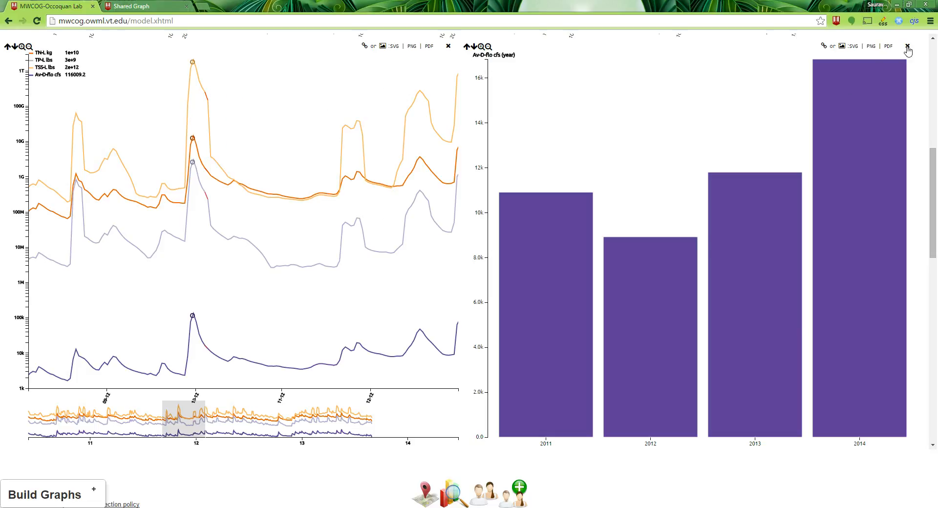
pyautogui.click(907, 46)
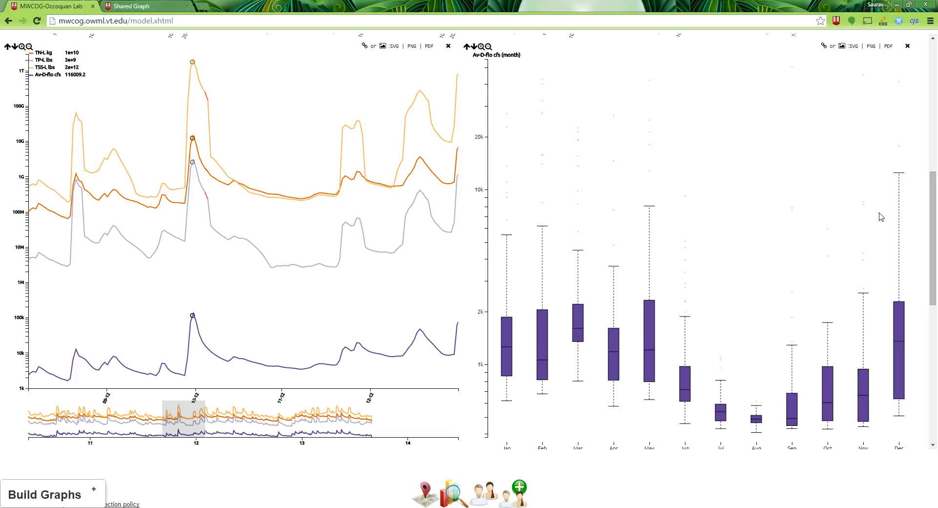
# - Move the four-parameter scatter plot matrix one place down, behind the line graph
pyautogui.moveTo(934, 226); pyautogui.dragTo(934, 95)
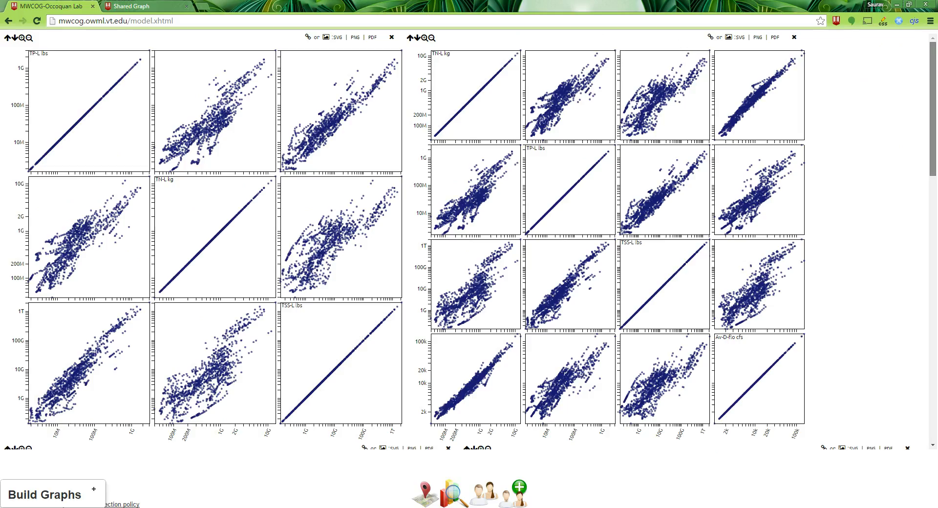
pyautogui.click(416, 38)
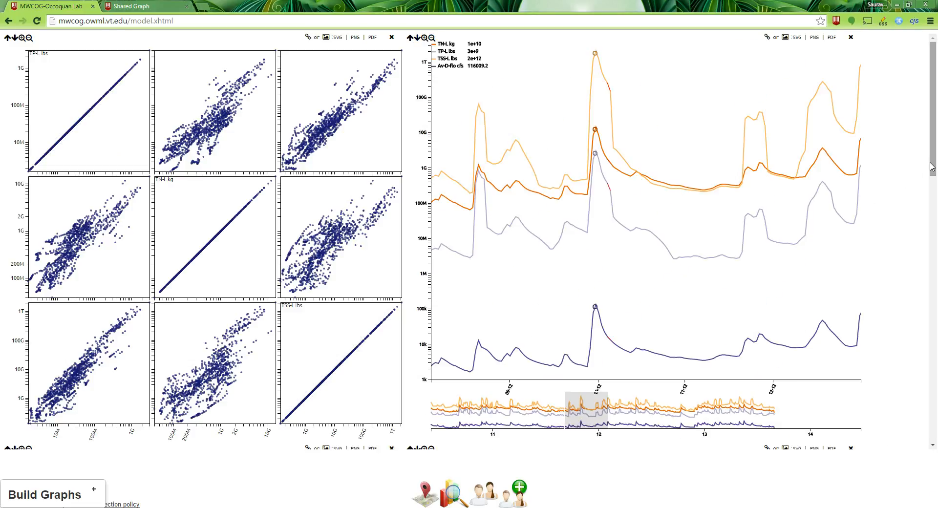
pyautogui.moveTo(931, 167); pyautogui.dragTo(934, 141)
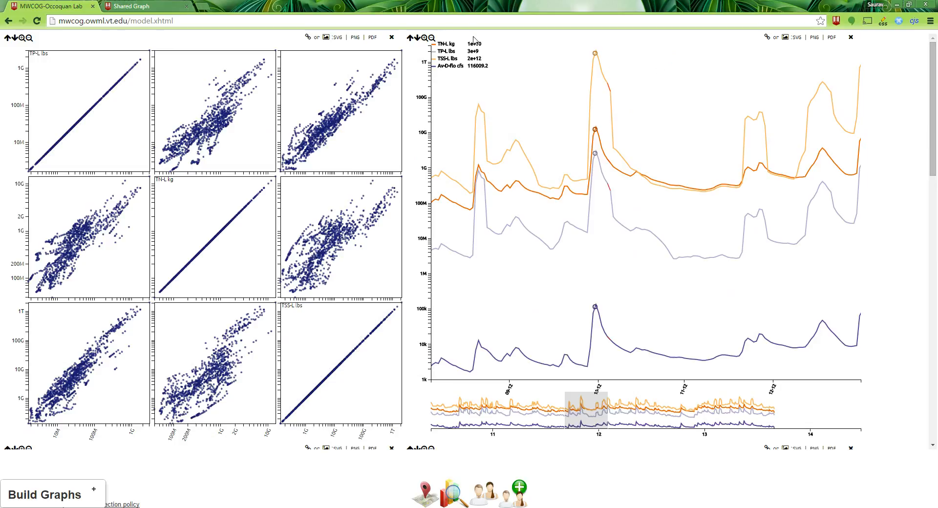
# - Enlarge the line graph of TN-L, TP-L, TSS-L and Av-D-flo by four zoom levels
pyautogui.click(424, 38)
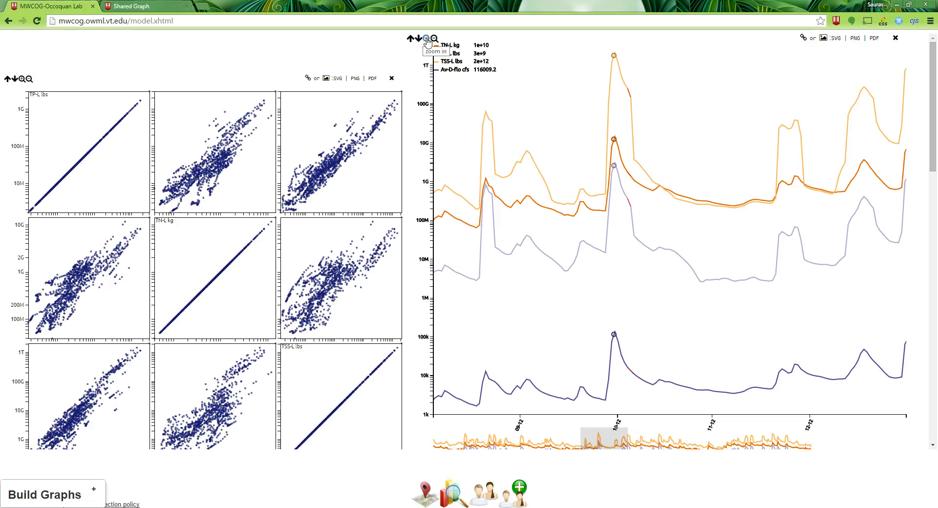
pyautogui.click(426, 38)
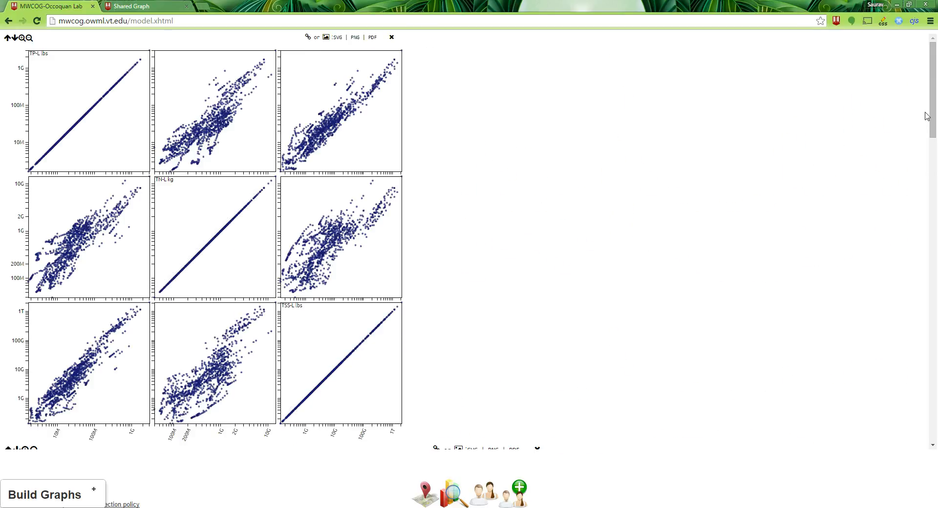
pyautogui.moveTo(933, 119); pyautogui.dragTo(933, 207)
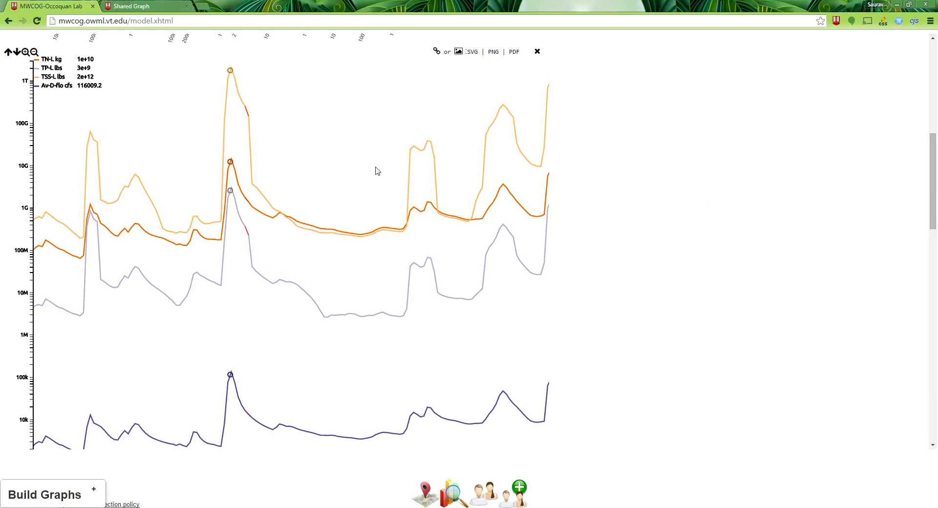
pyautogui.click(26, 52)
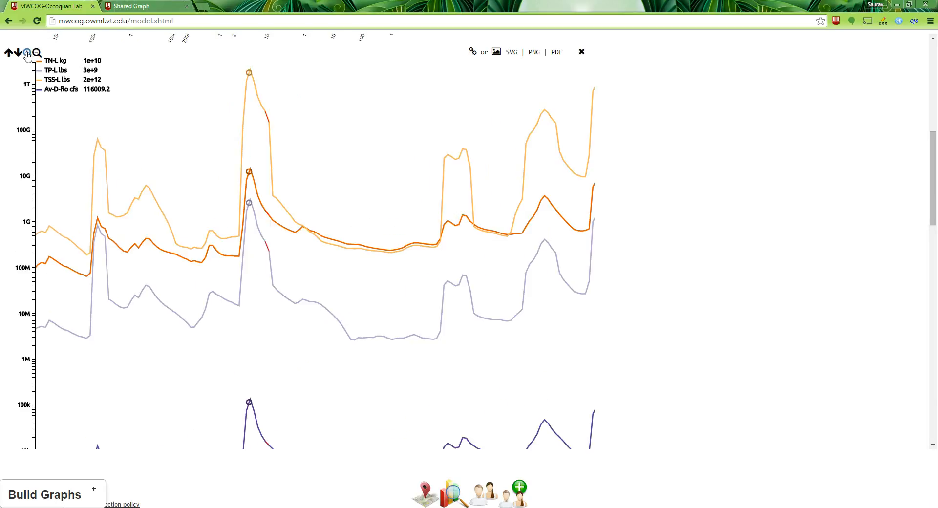
pyautogui.click(26, 53)
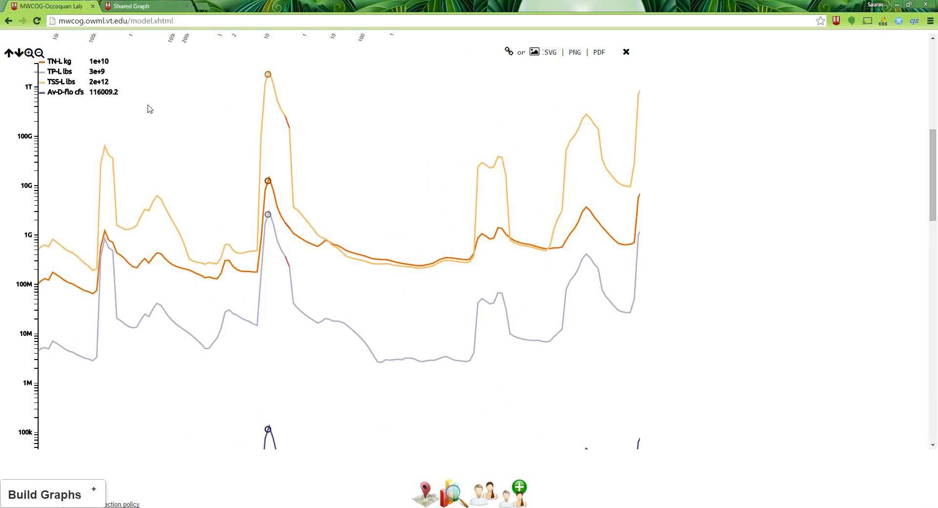
pyautogui.scroll(-2, 169, 107)
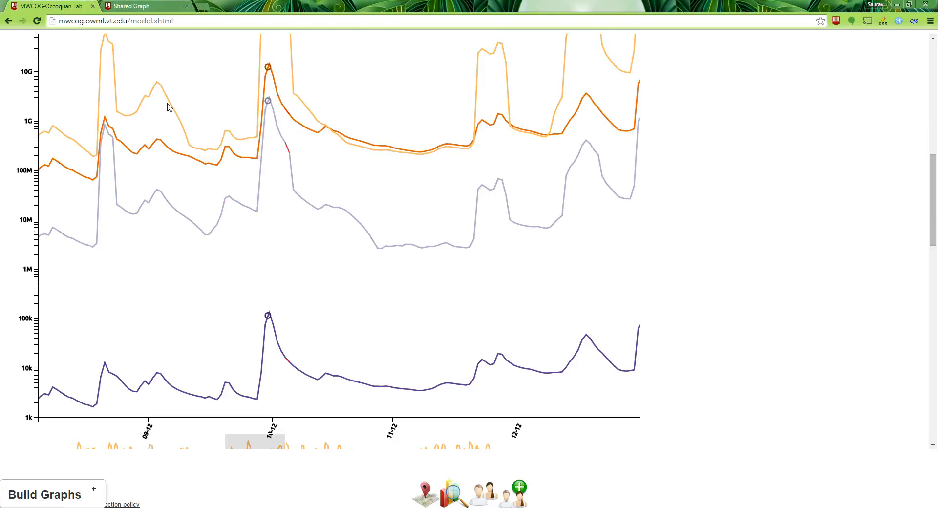